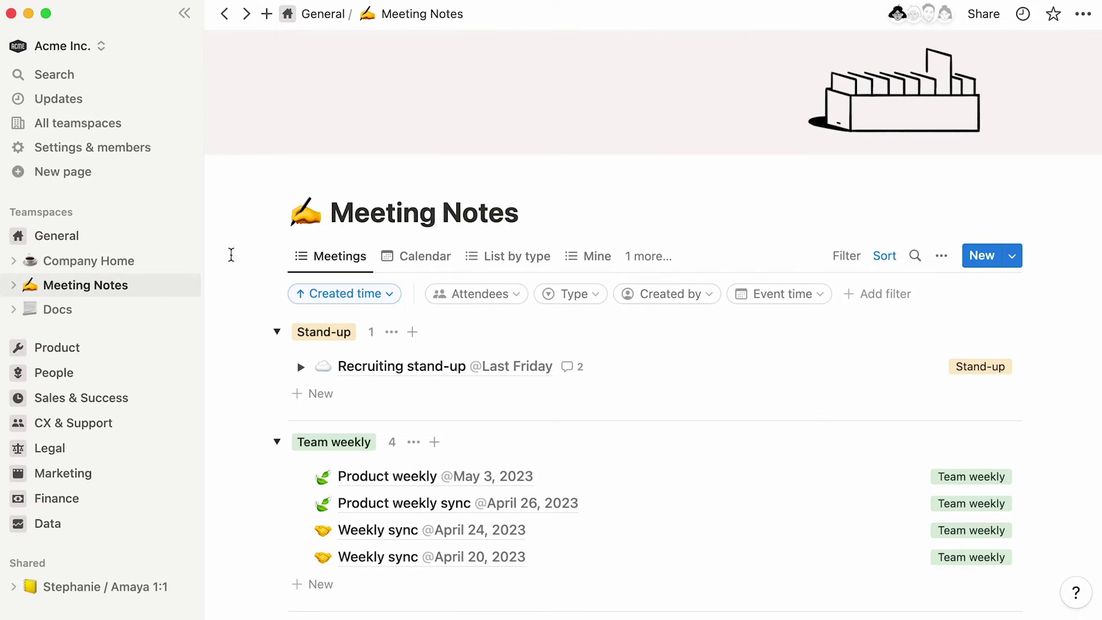
Step: Create a 'Blog editorial calendar' page under Marketing Home as a calendar with a new database
left_click(143, 174)
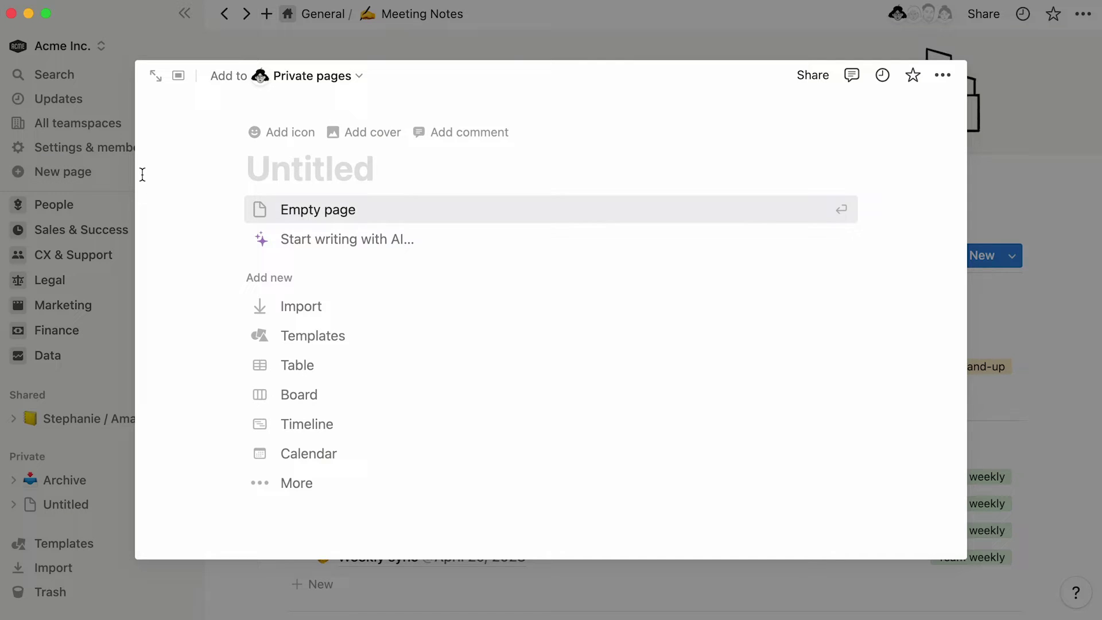
type("Blog editorial cal")
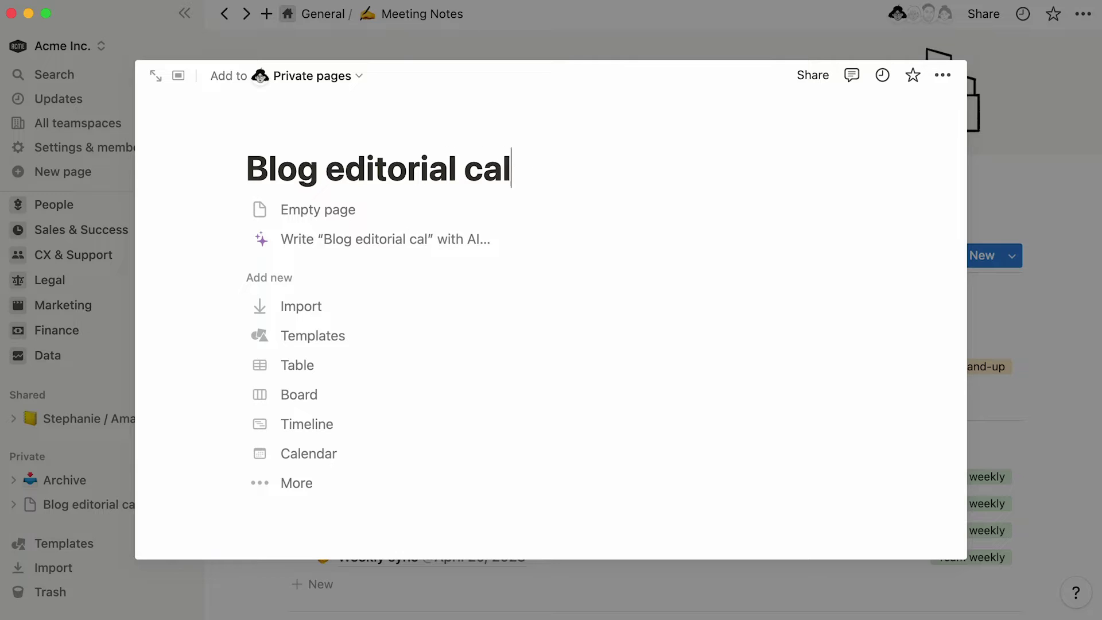
type("endar")
left_click(324, 87)
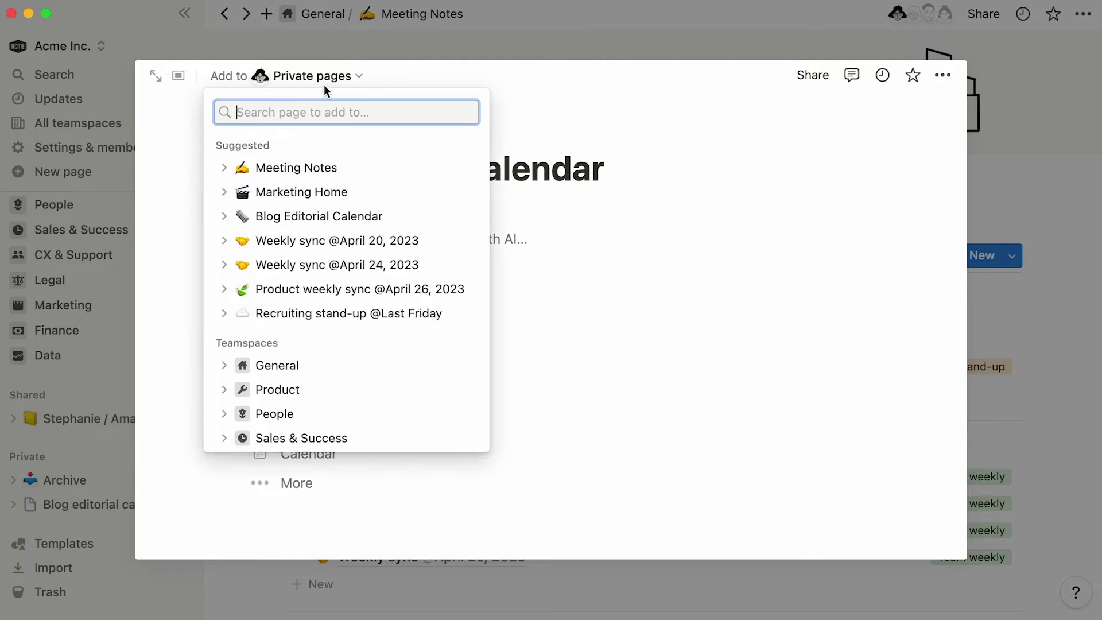
type("marketing home")
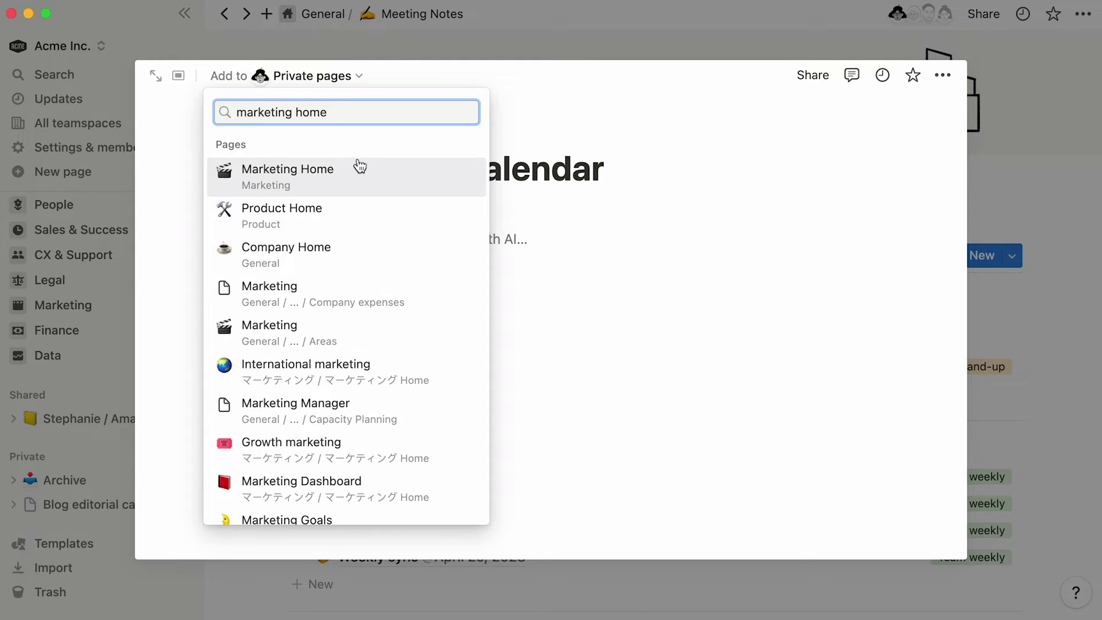
left_click(360, 167)
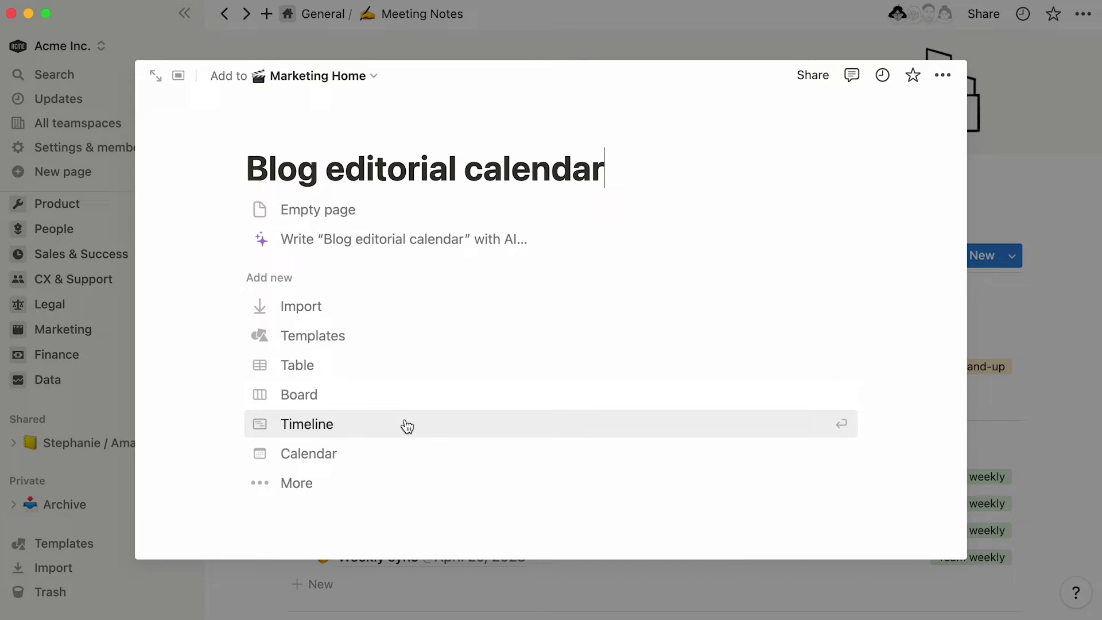
left_click(408, 453)
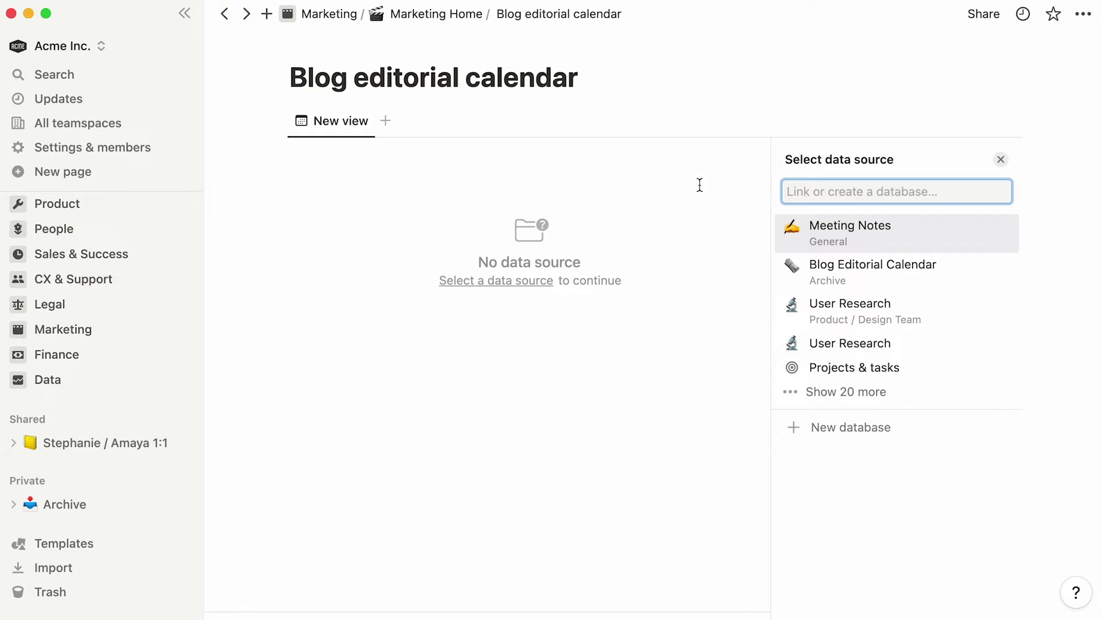
left_click(791, 430)
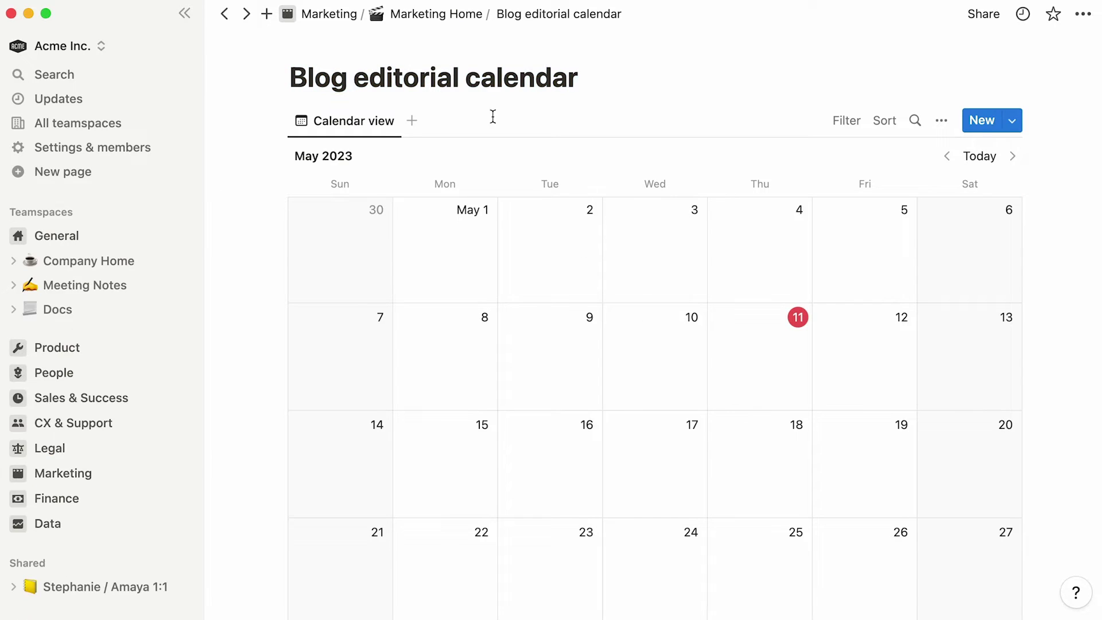
Step: Insert an inline /calendar database titled 'Blog editorial calendar' below Marketing Home's teams list
left_click(472, 26)
scroll(278, 281, "down", 5)
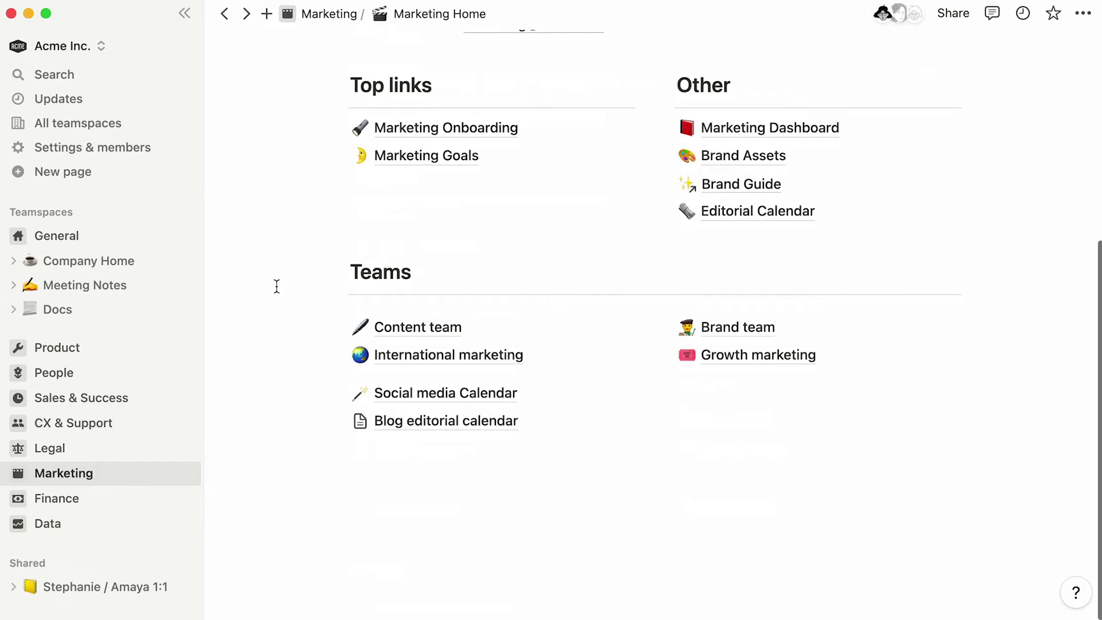
left_click(367, 445)
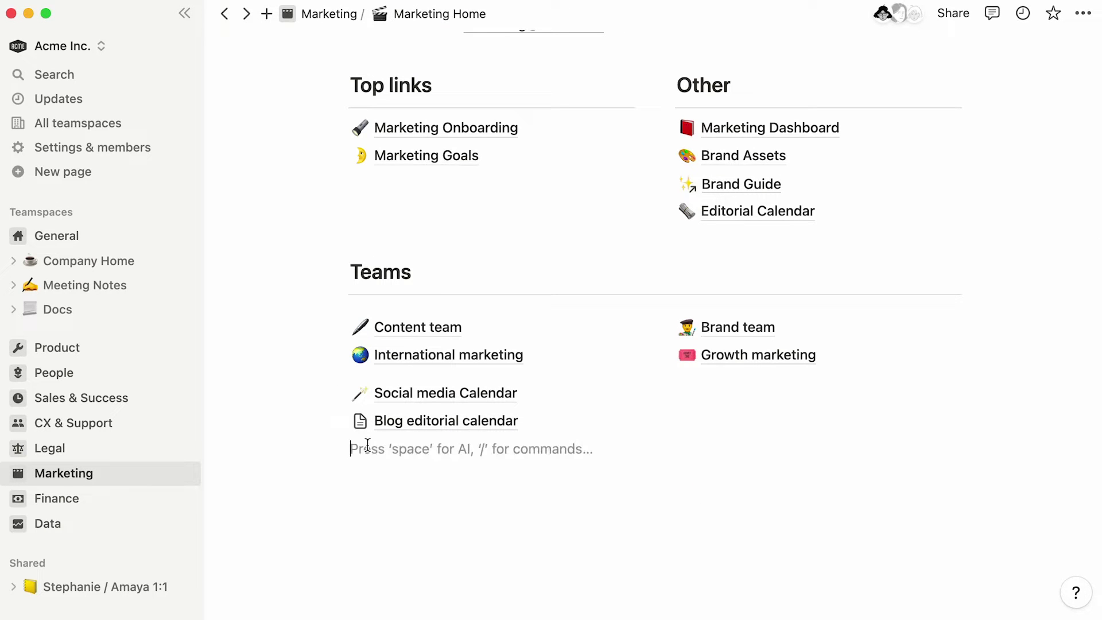
type("/")
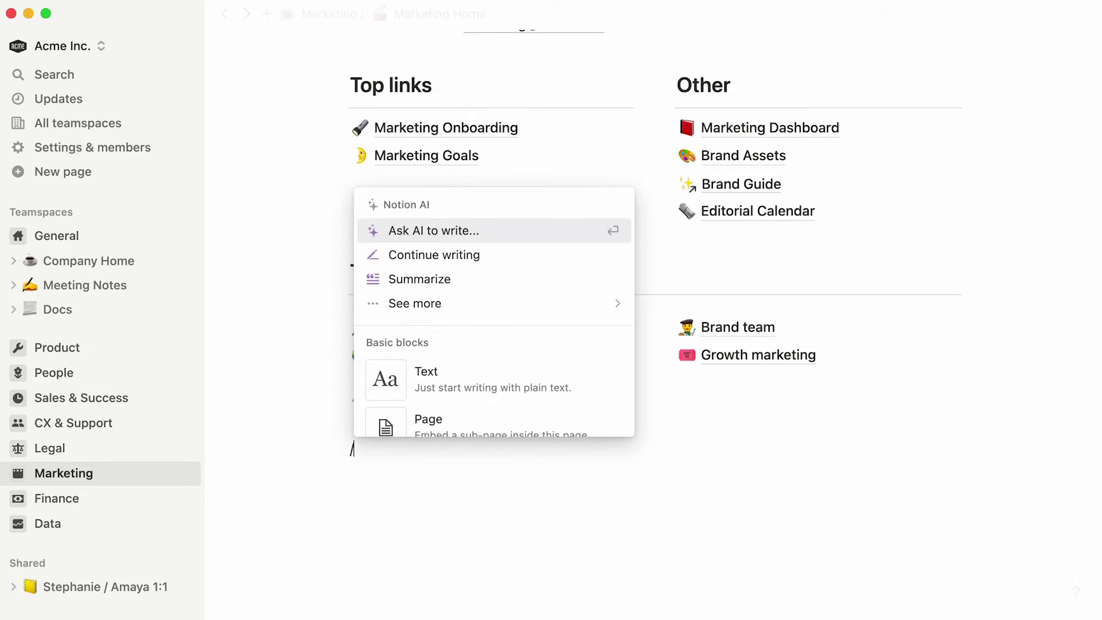
type("calendar")
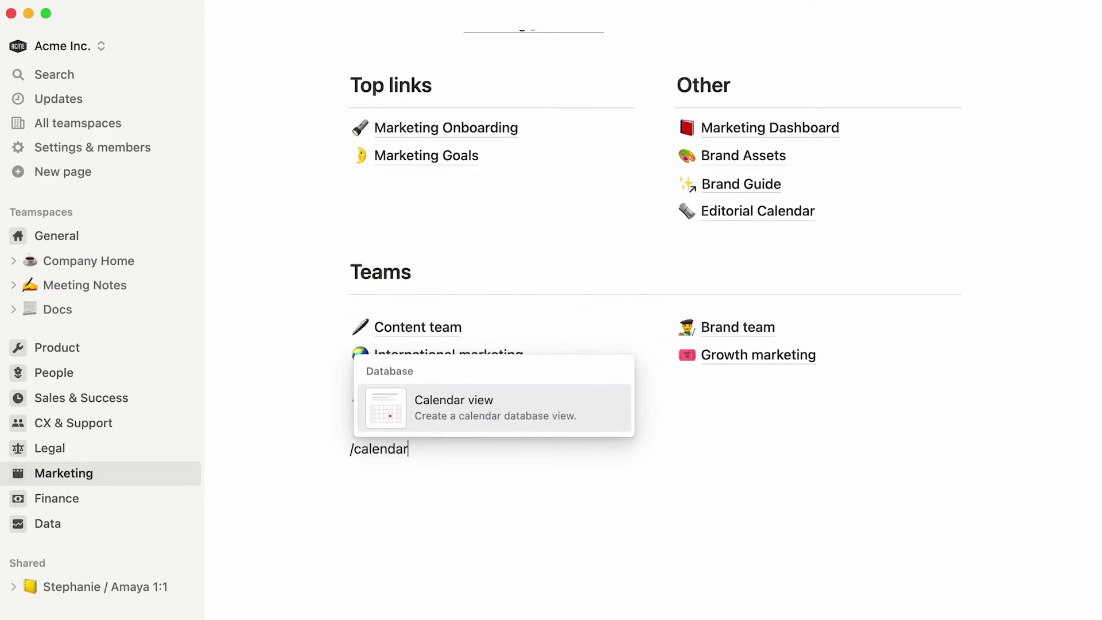
mouse_move(424, 431)
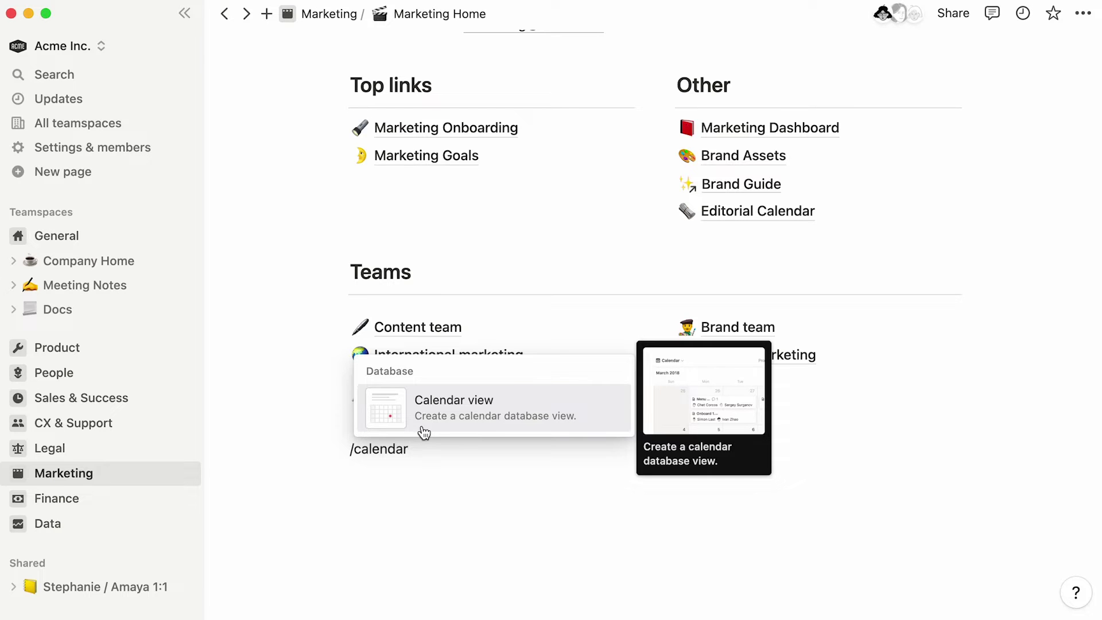
left_click(423, 430)
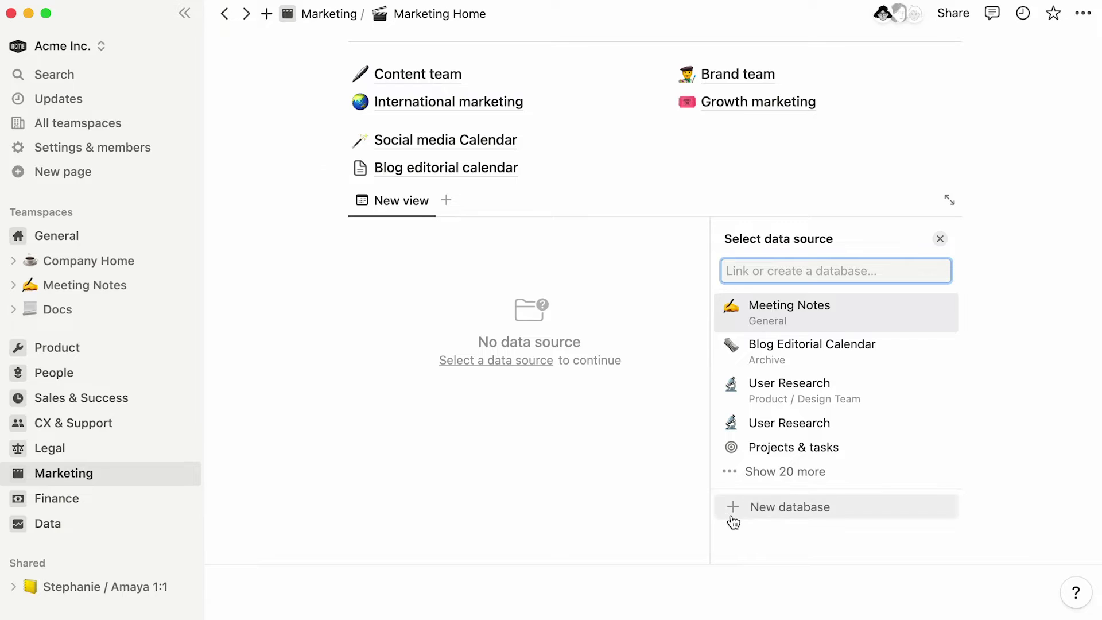
left_click(731, 517)
type("Blog editorial calendar")
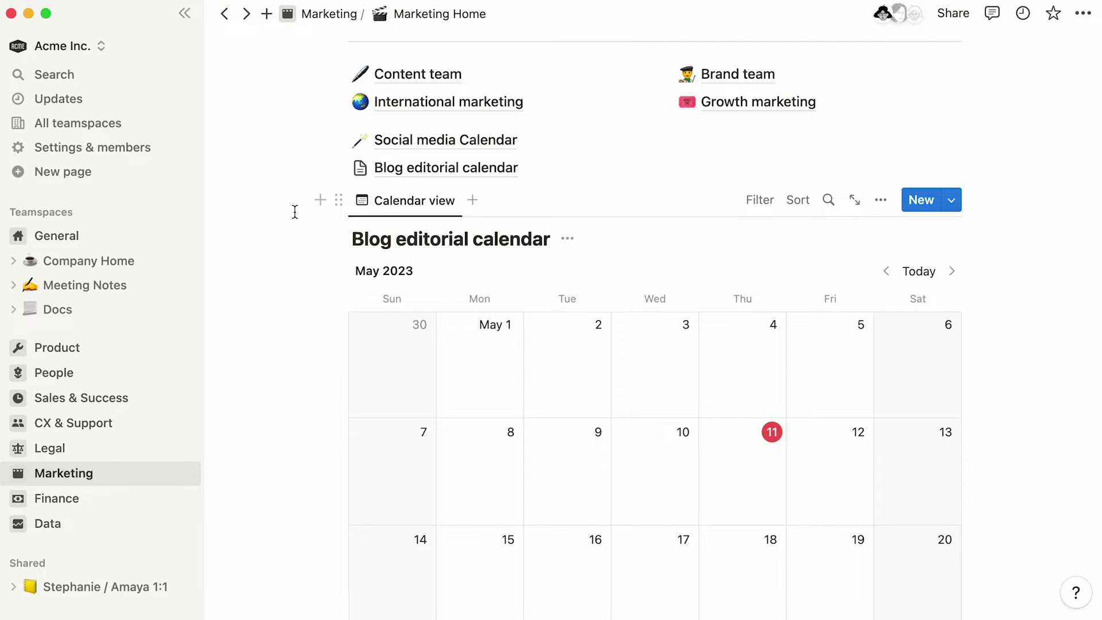
Step: Turn the inline calendar into a page, then delete both Blog editorial calendar entries
left_click(338, 201)
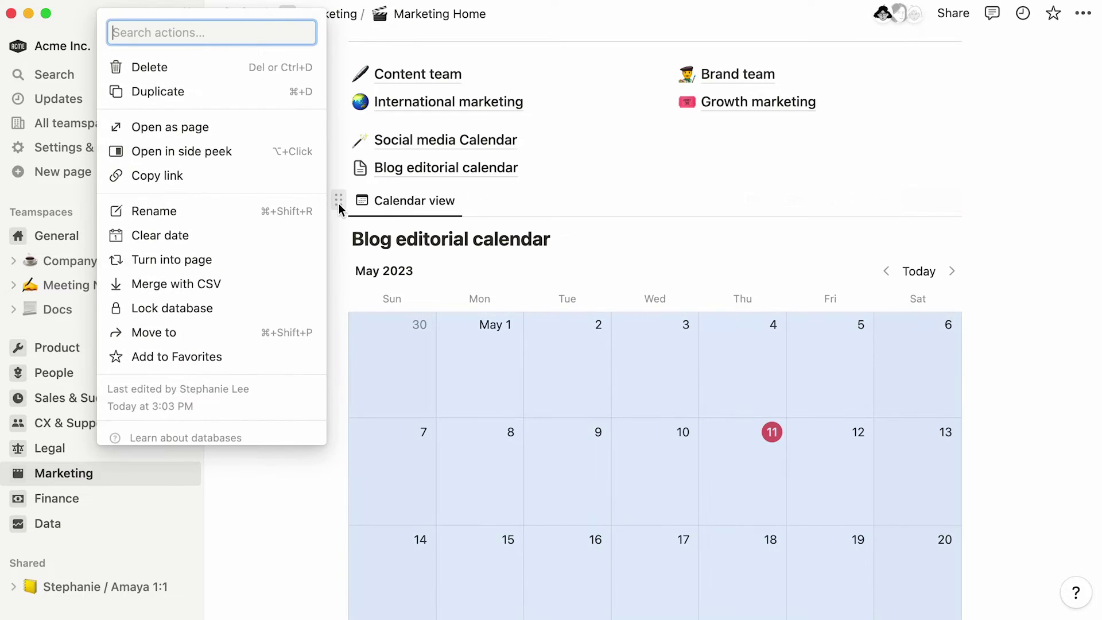
left_click(274, 258)
left_click_drag(306, 393, 392, 420)
key("Delete")
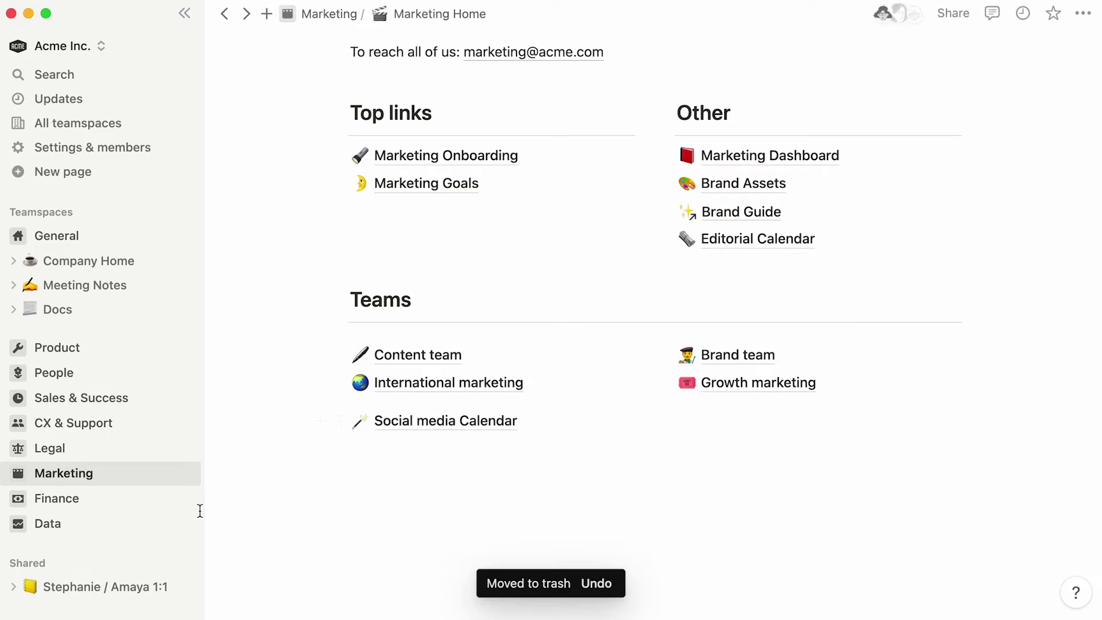
Step: Find the Blog Editorial Calendar template via 'blog', add it to Marketing, and nest it under Marketing Home
scroll(154, 542, "down", 4)
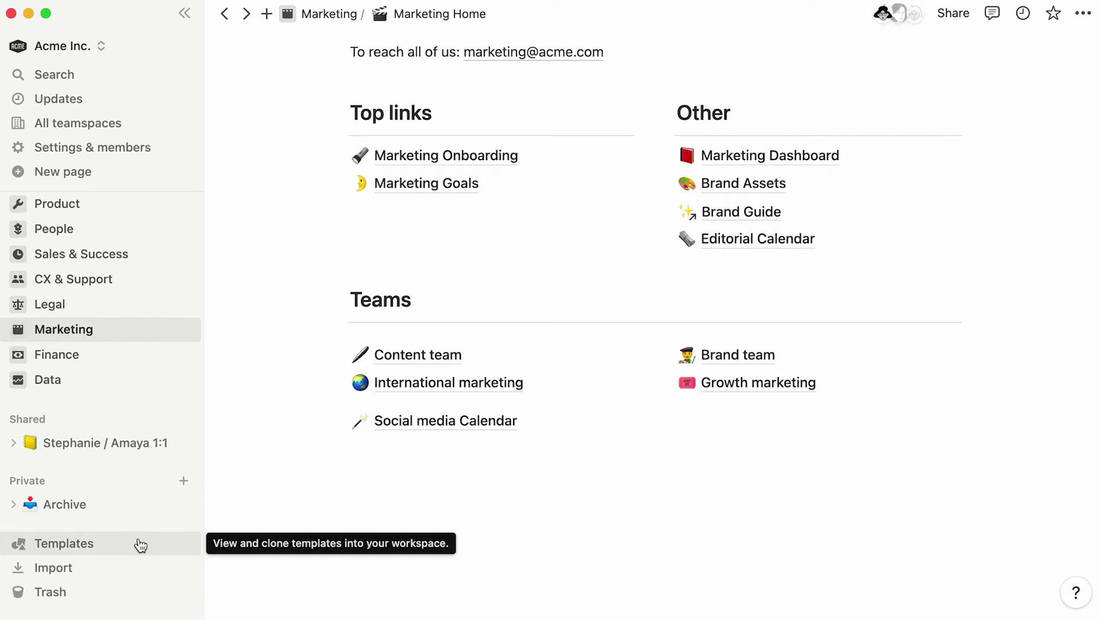
left_click(138, 543)
left_click(230, 60)
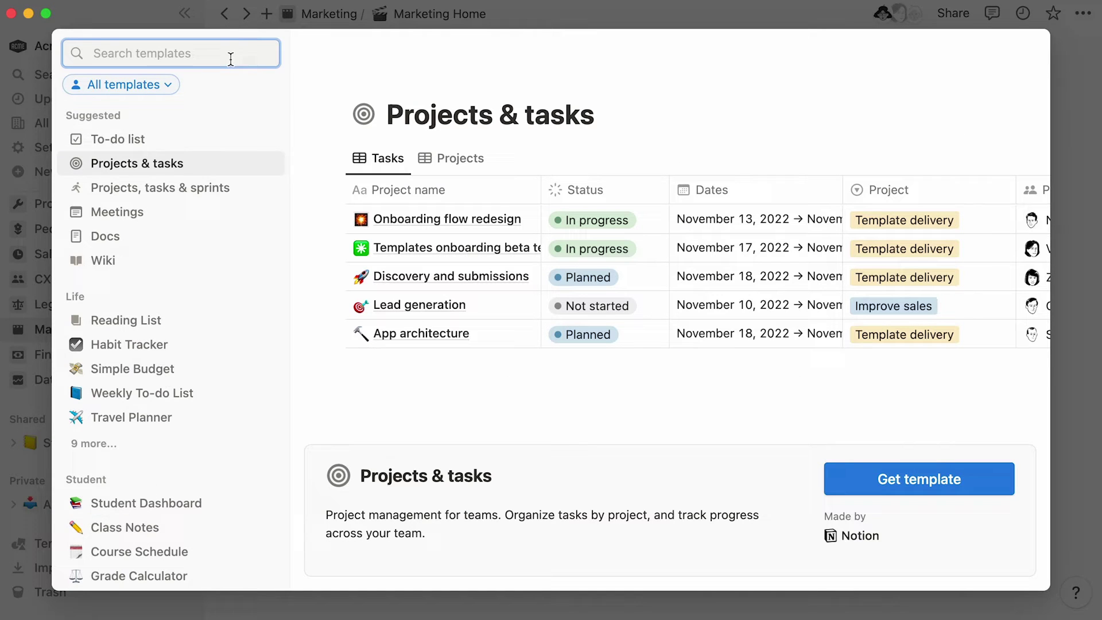
type("blog")
left_click(243, 138)
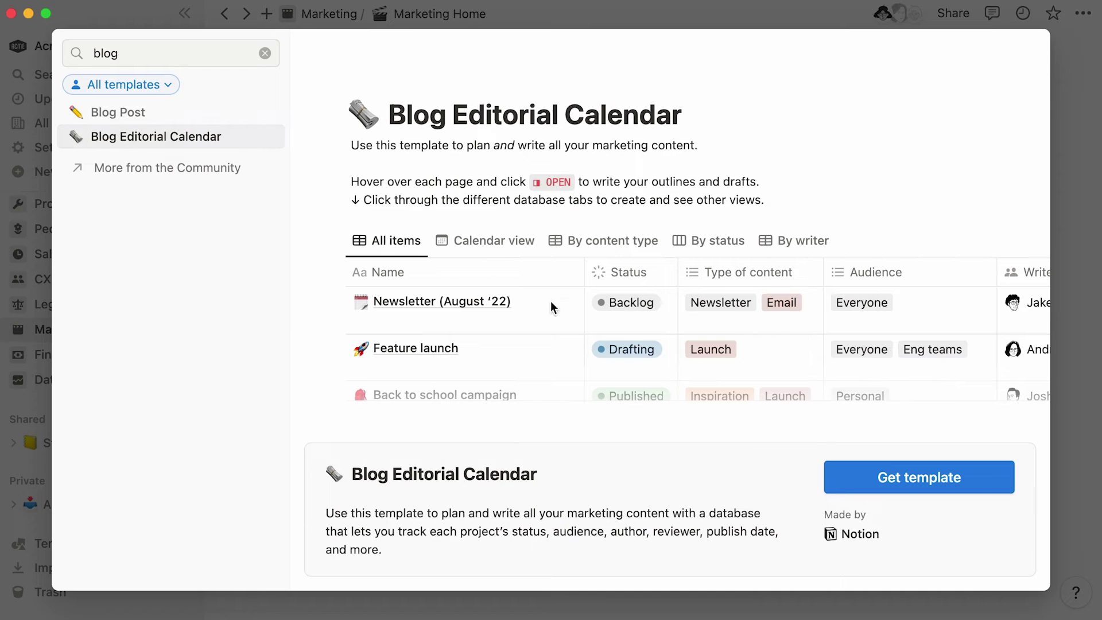
left_click(841, 488)
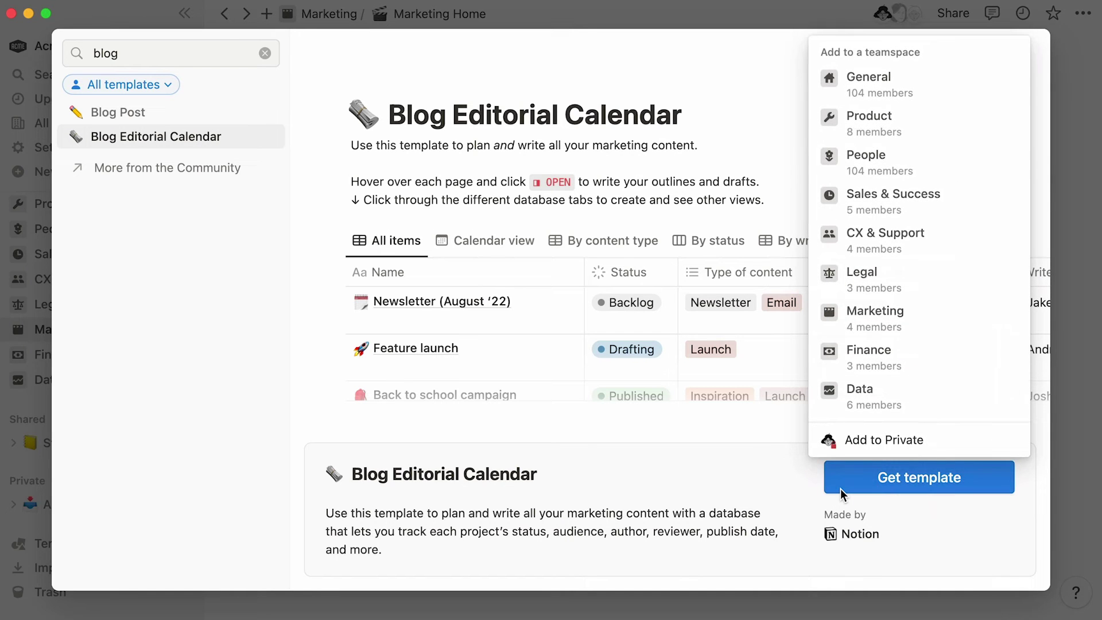
mouse_move(960, 327)
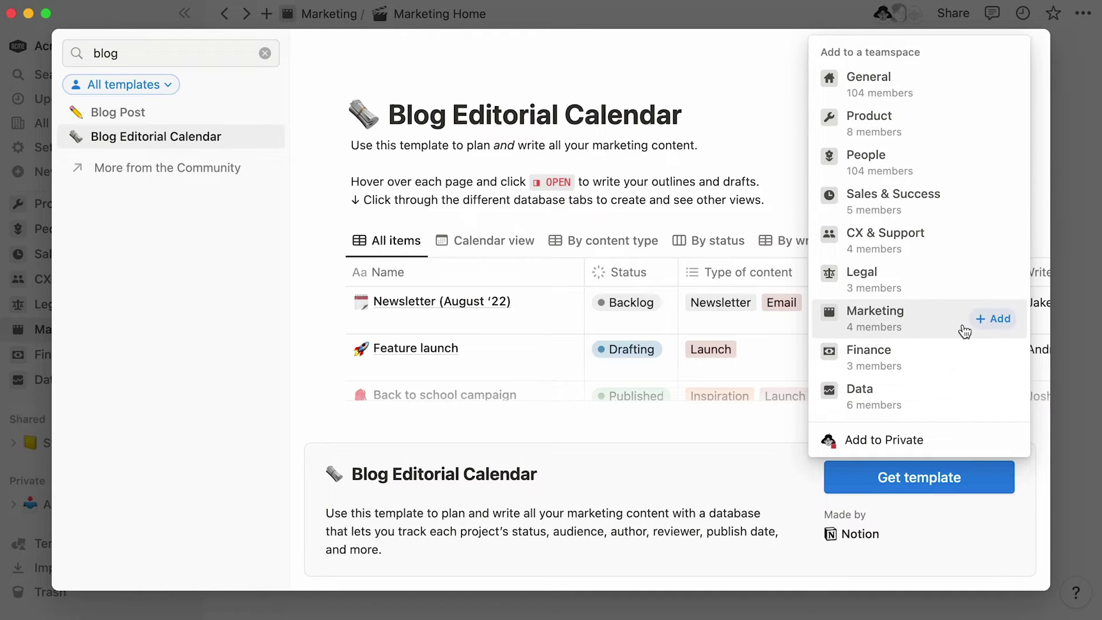
left_click(966, 327)
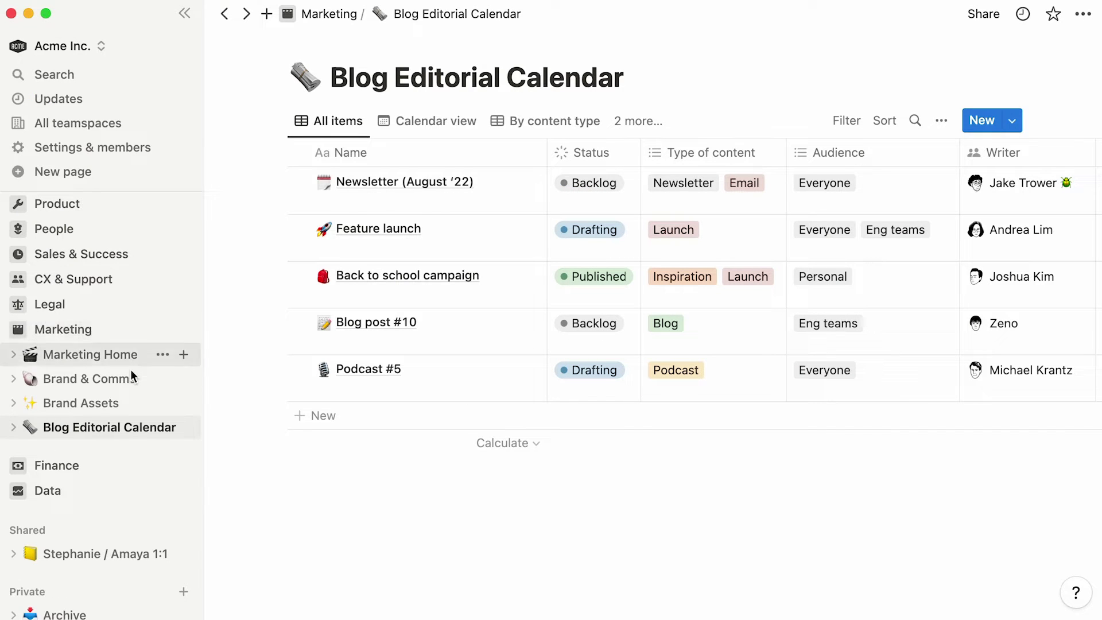
left_click_drag(118, 428, 137, 365)
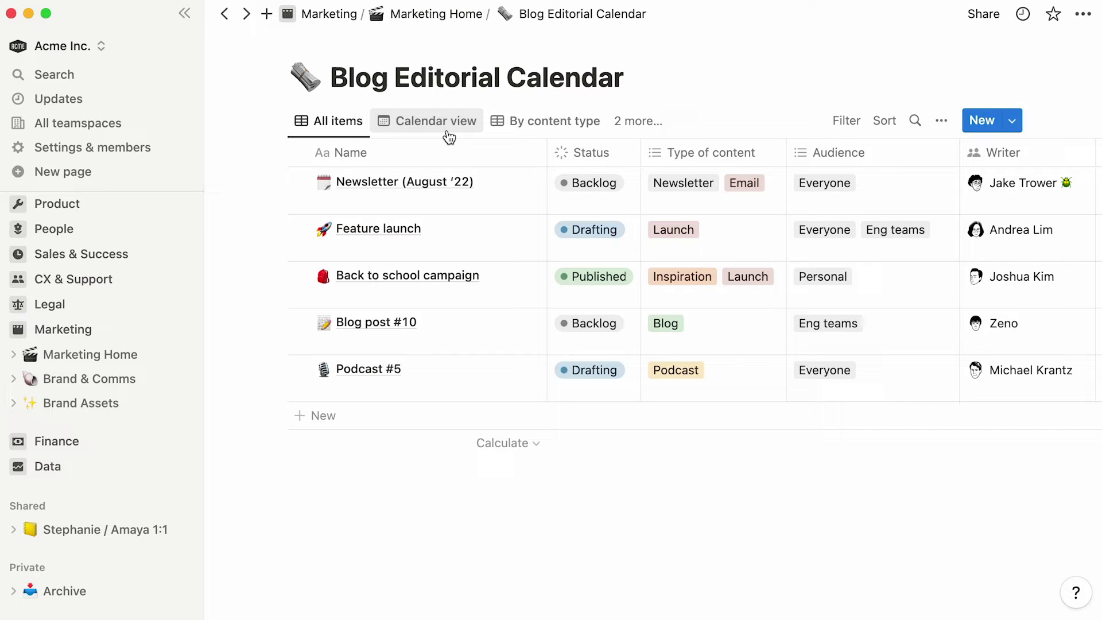
Step: Move Calendar view before All items, hide the sidebar, and scroll the calendar to April 2023
left_click_drag(450, 137, 364, 136)
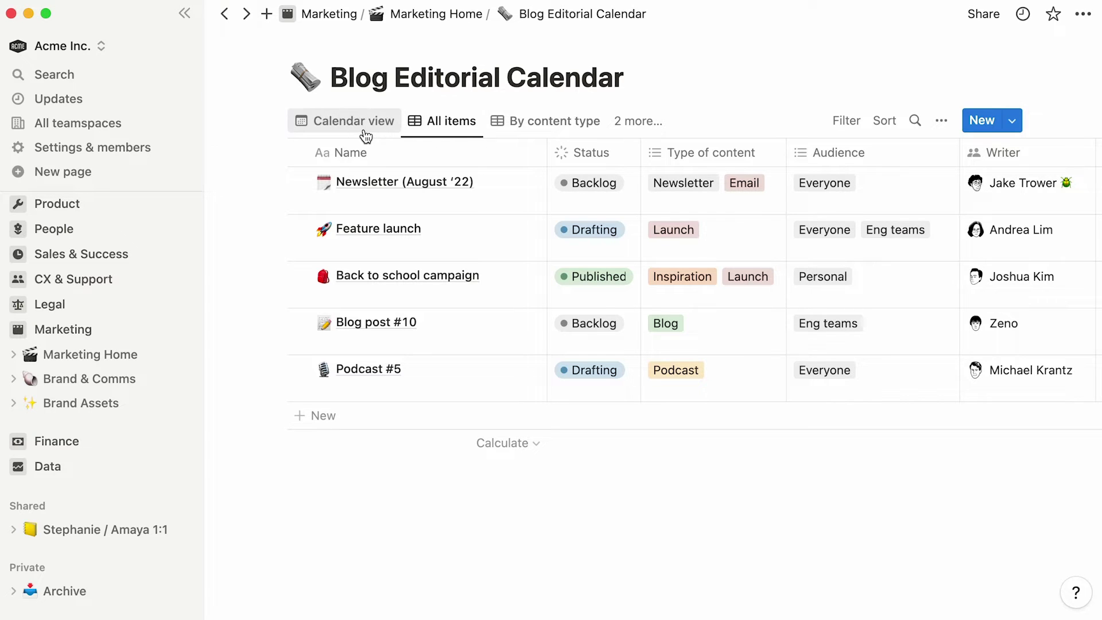
left_click(187, 16)
left_click(435, 86)
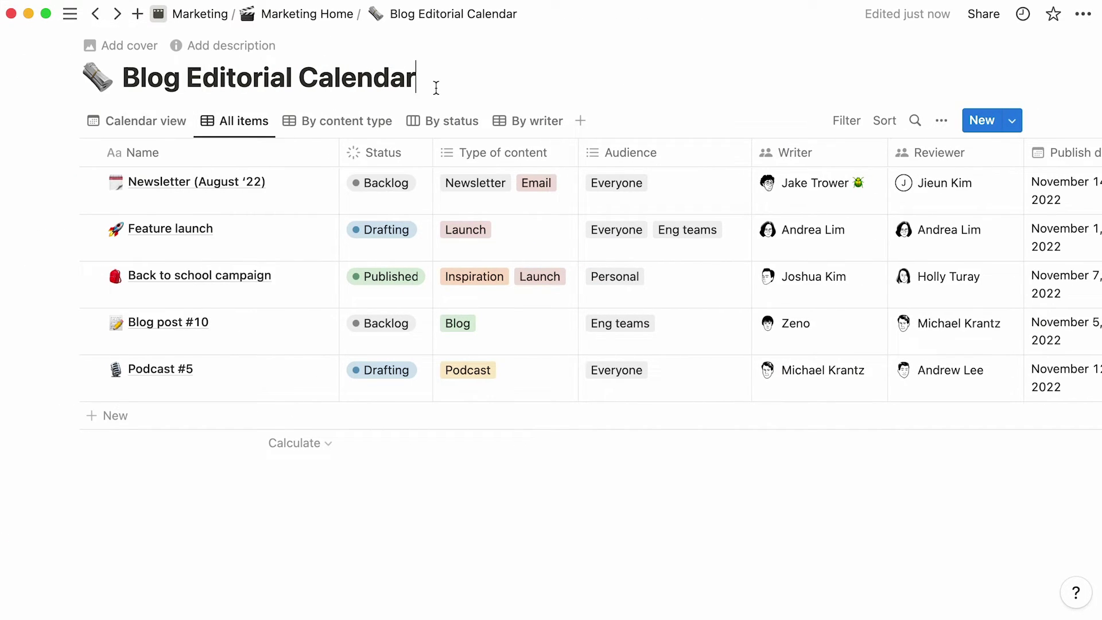
key("Return")
left_click(182, 156)
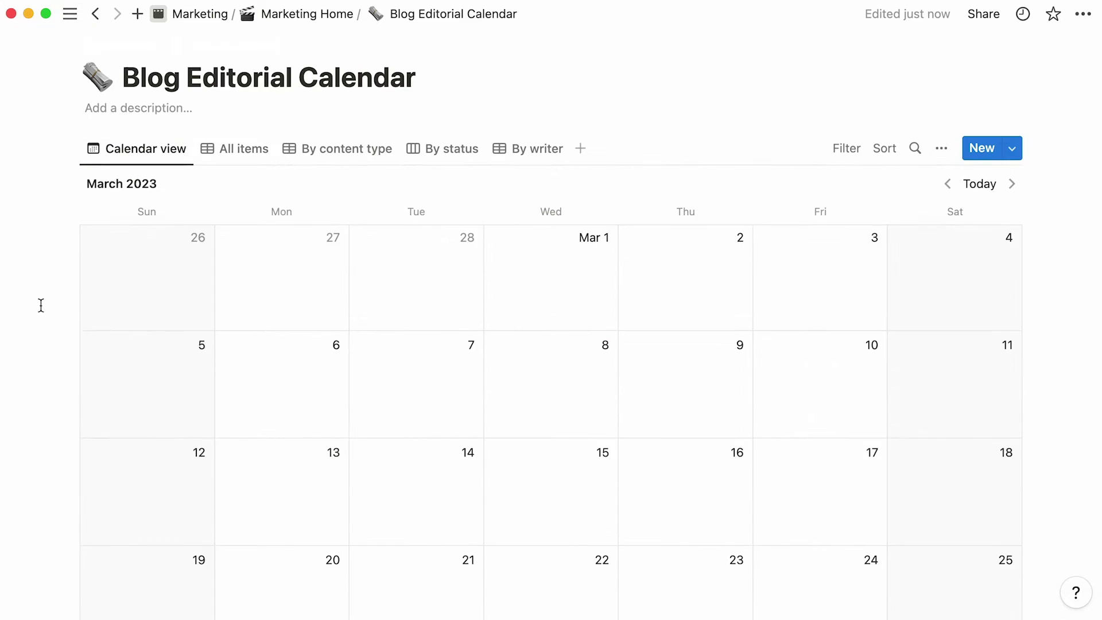
scroll(41, 304, "down", 7)
scroll(40, 305, "down", 3)
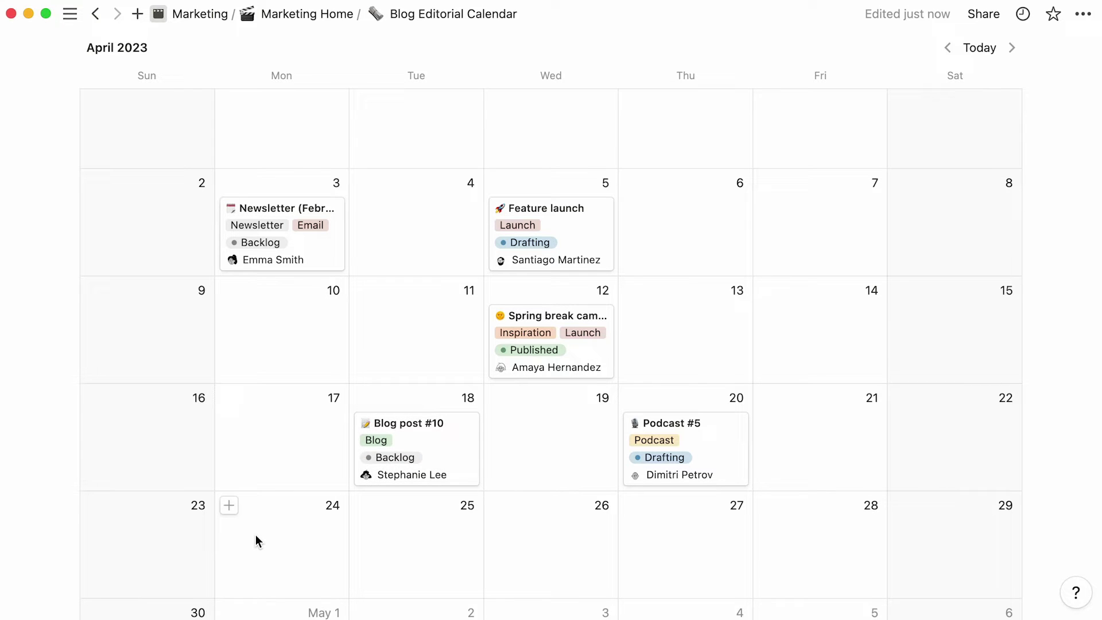
Step: Add an April 24 post titled 'How Acme uses Acme' and review its properties
left_click(232, 509)
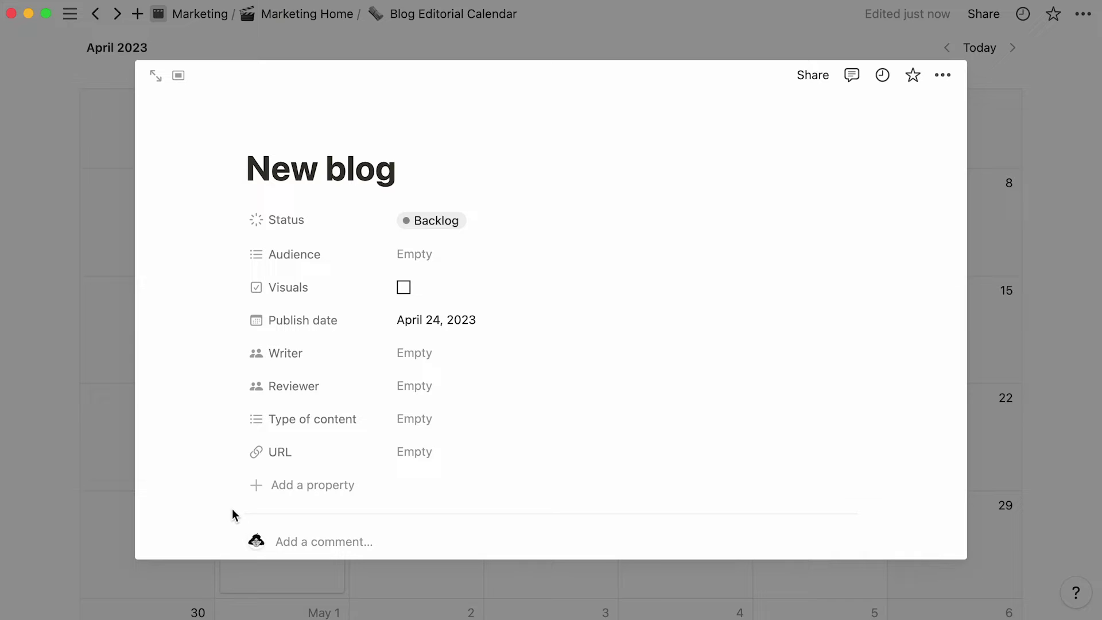
key("BackSpace")
key("BackSpace")
key("BackSpace")
key("BackSpace")
key("BackSpace")
key("BackSpace")
key("BackSpace")
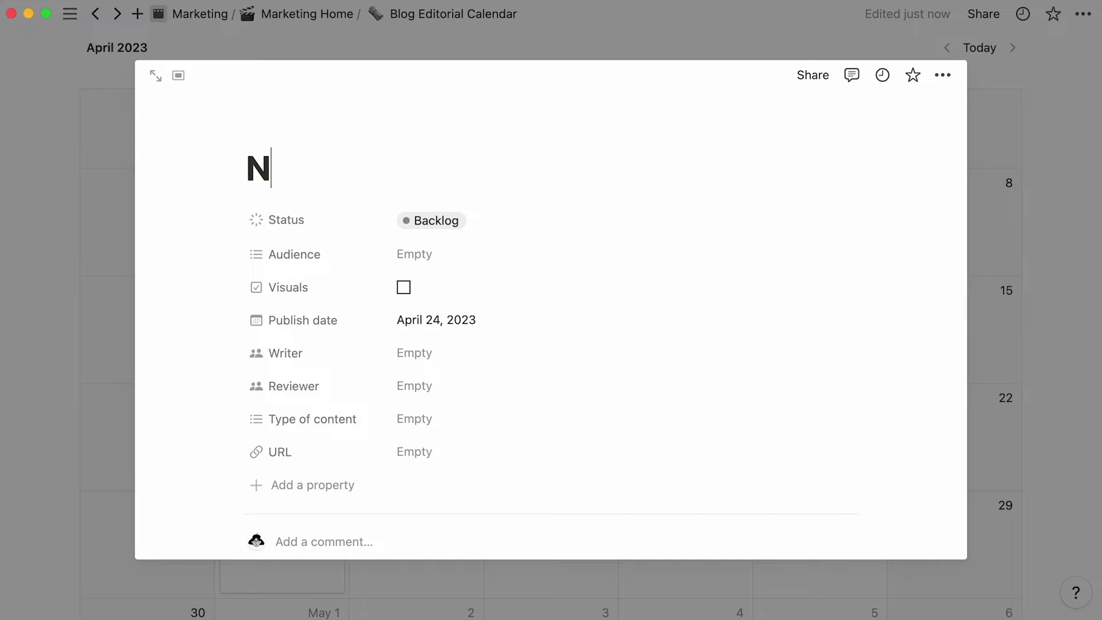
key("BackSpace")
type("How Acme u")
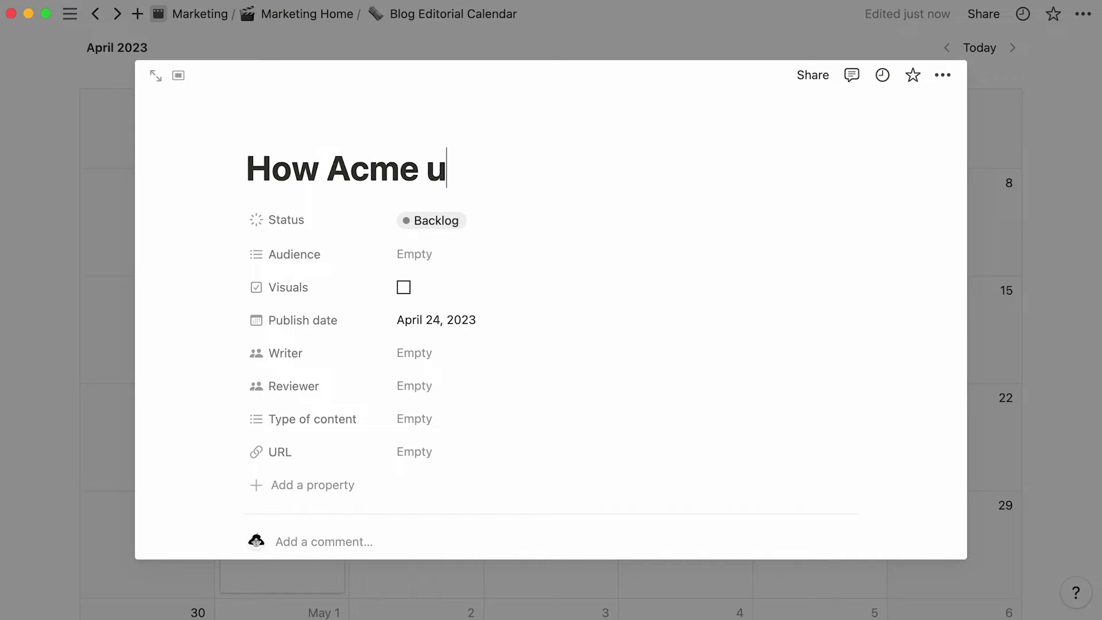
type("ses Acme")
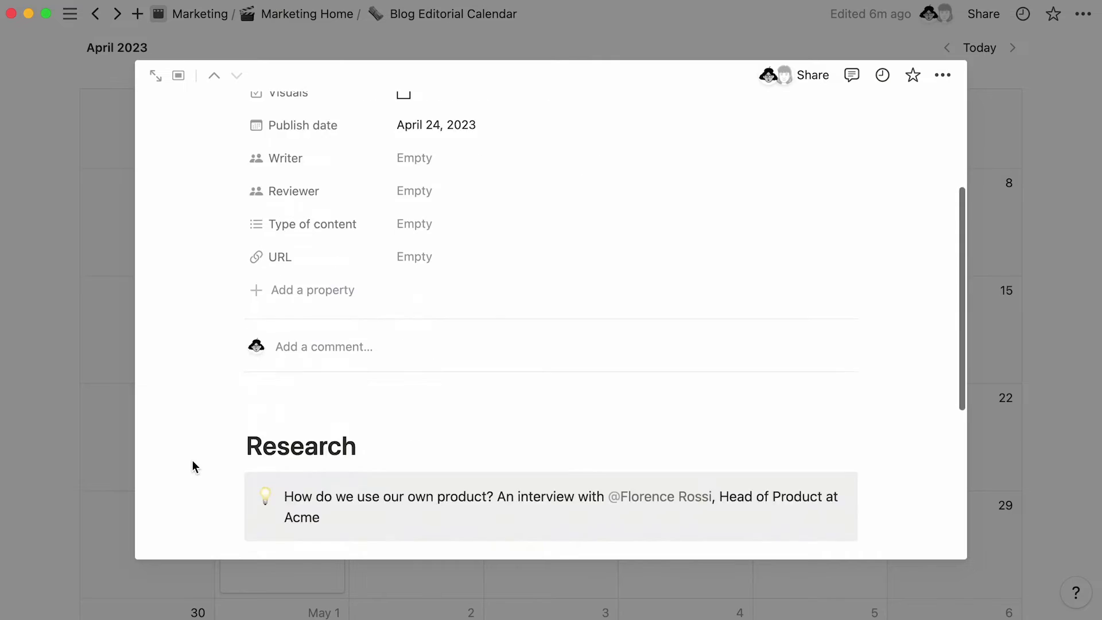
scroll(192, 460, "down", 5)
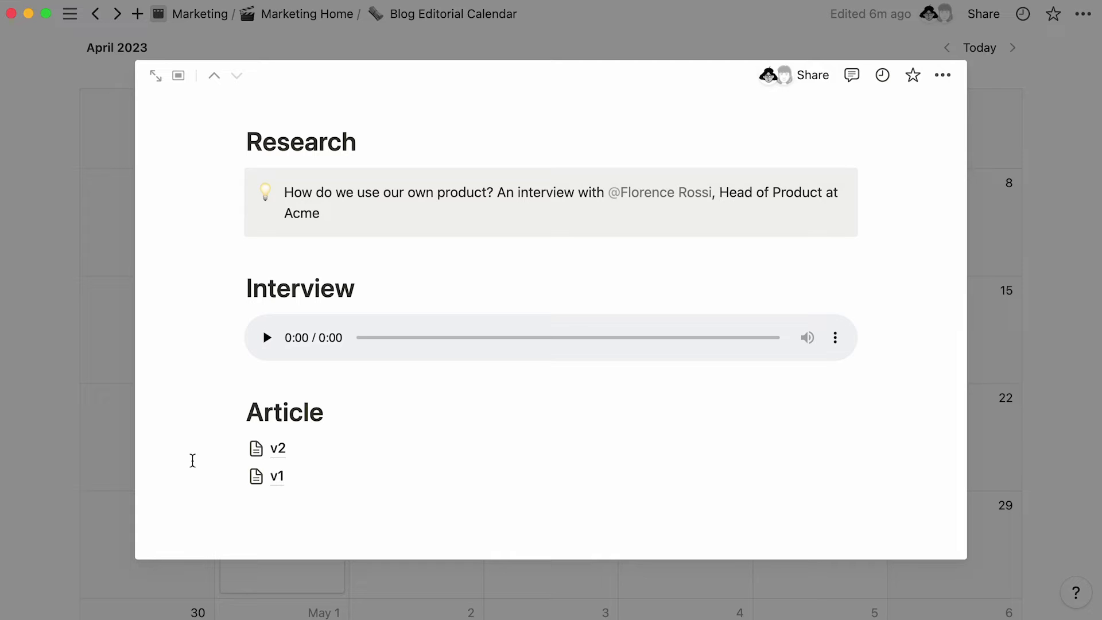
scroll(192, 460, "up", 10)
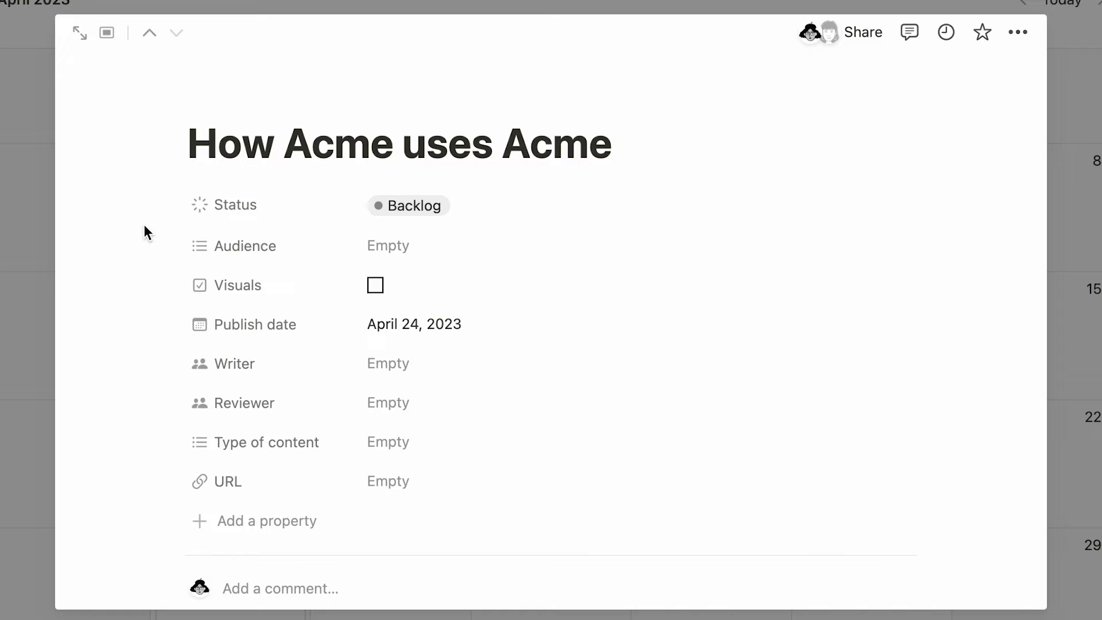
Step: Look over the new-property types and the Publish date options without changing anything
left_click(257, 532)
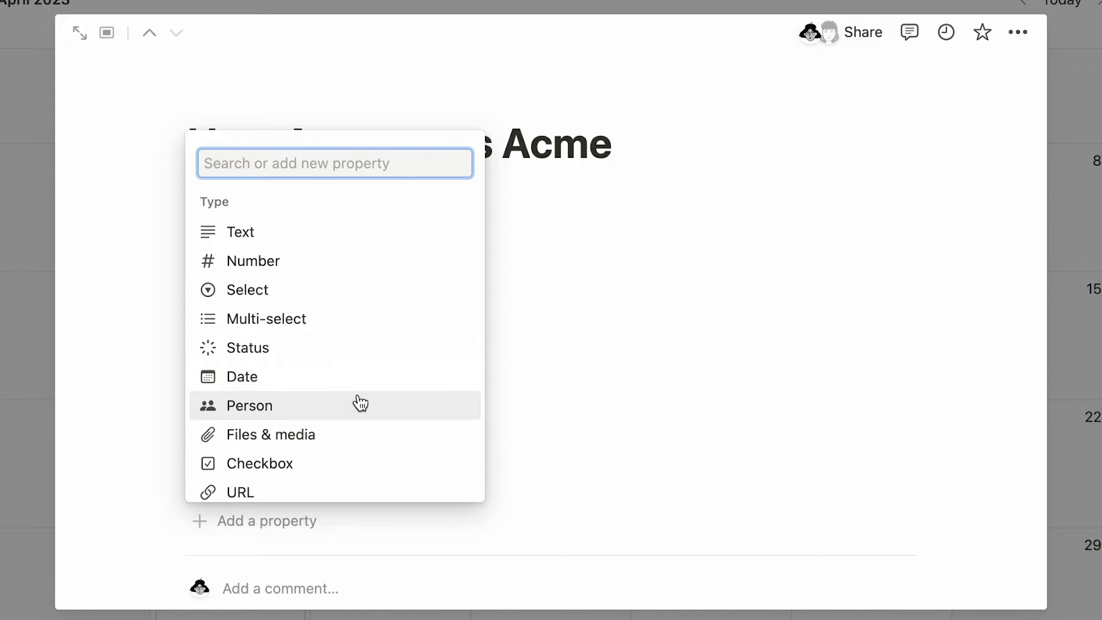
left_click(147, 385)
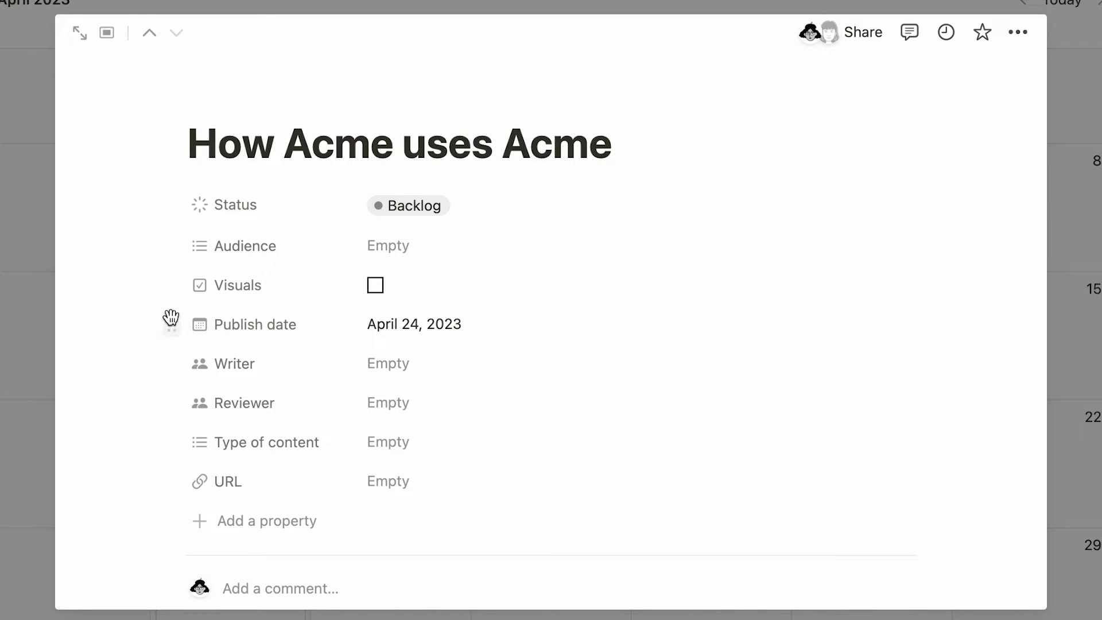
left_click(173, 319)
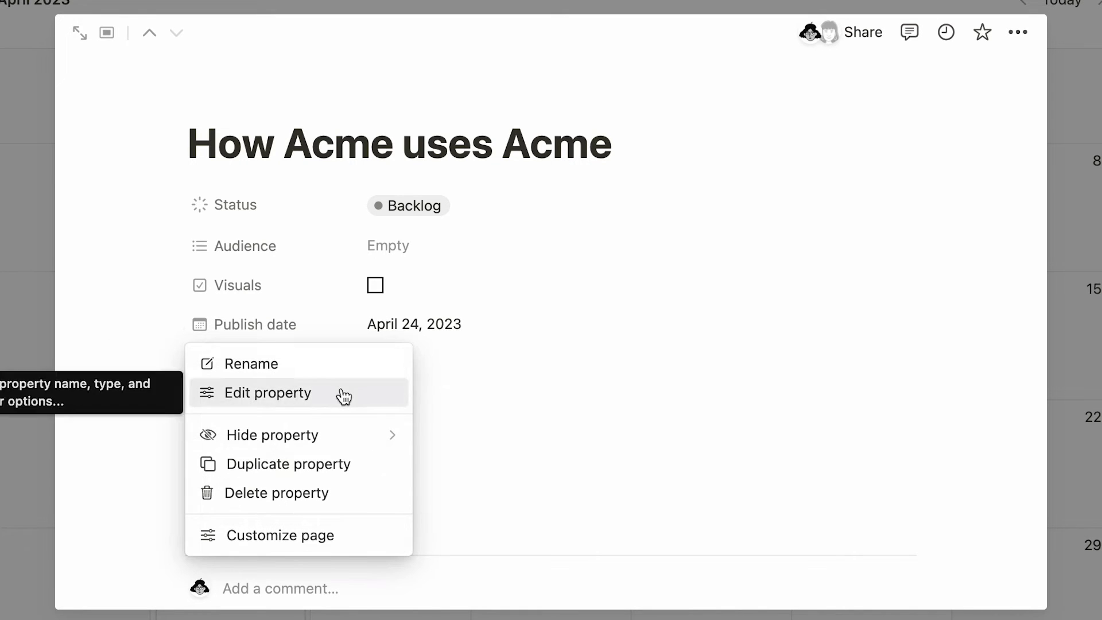
left_click(126, 477)
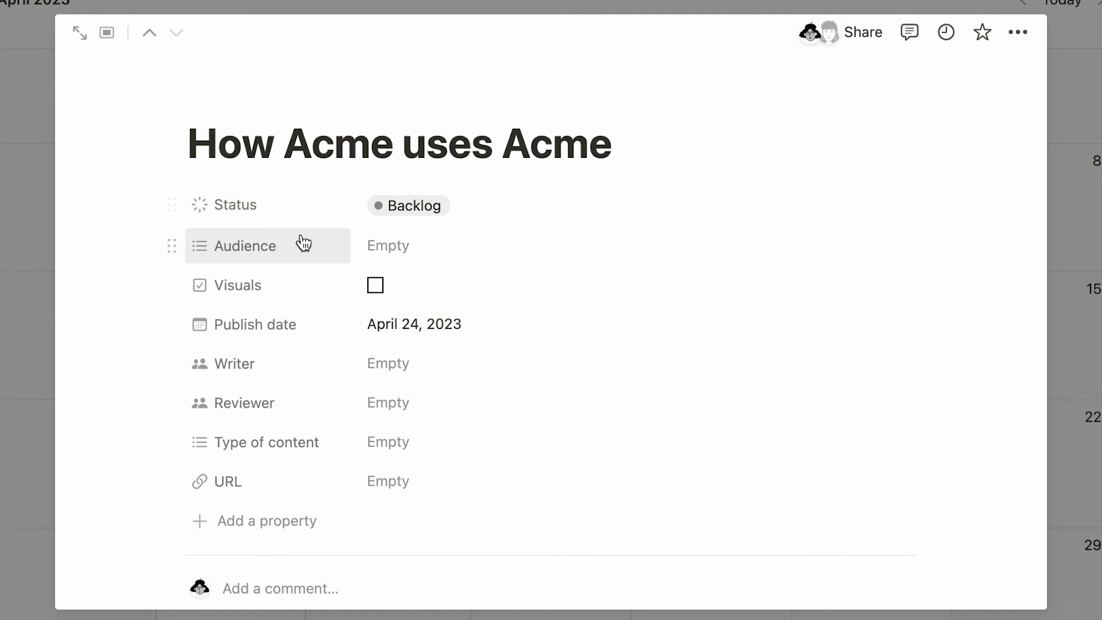
Step: Set the post's Audience to Everyone and toggle Visuals on and back off
left_click(394, 246)
left_click(490, 315)
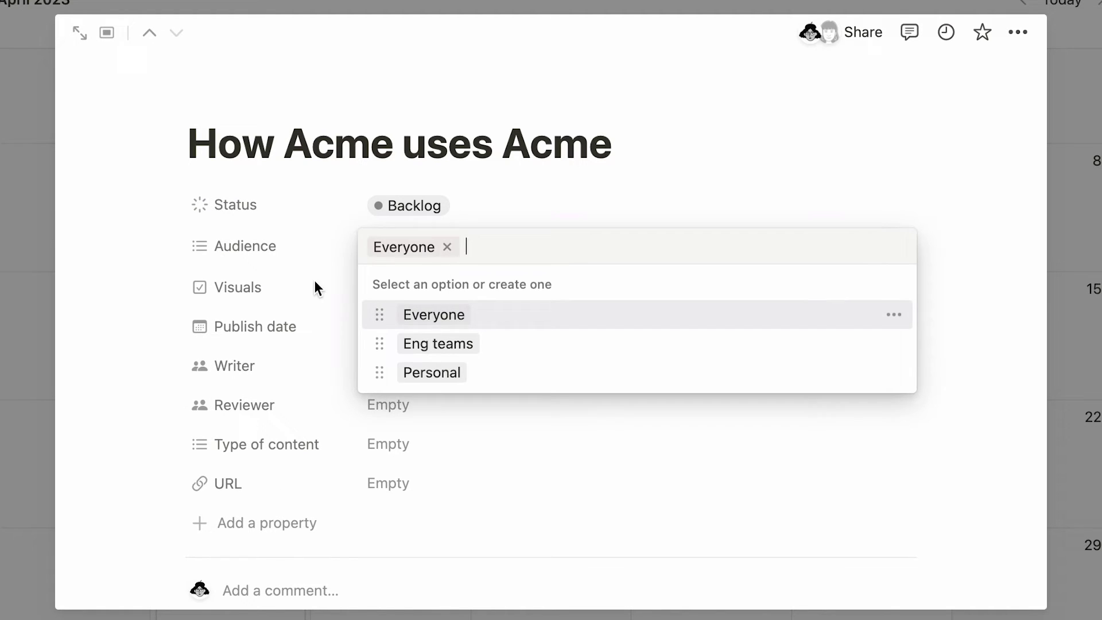
left_click(316, 287)
left_click(375, 288)
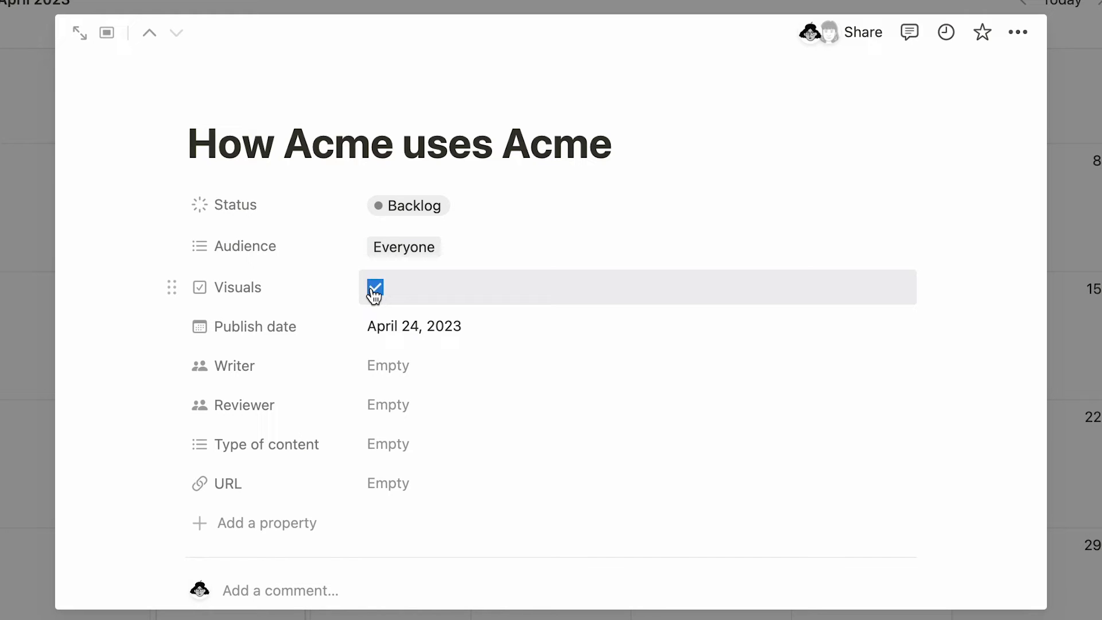
left_click(375, 289)
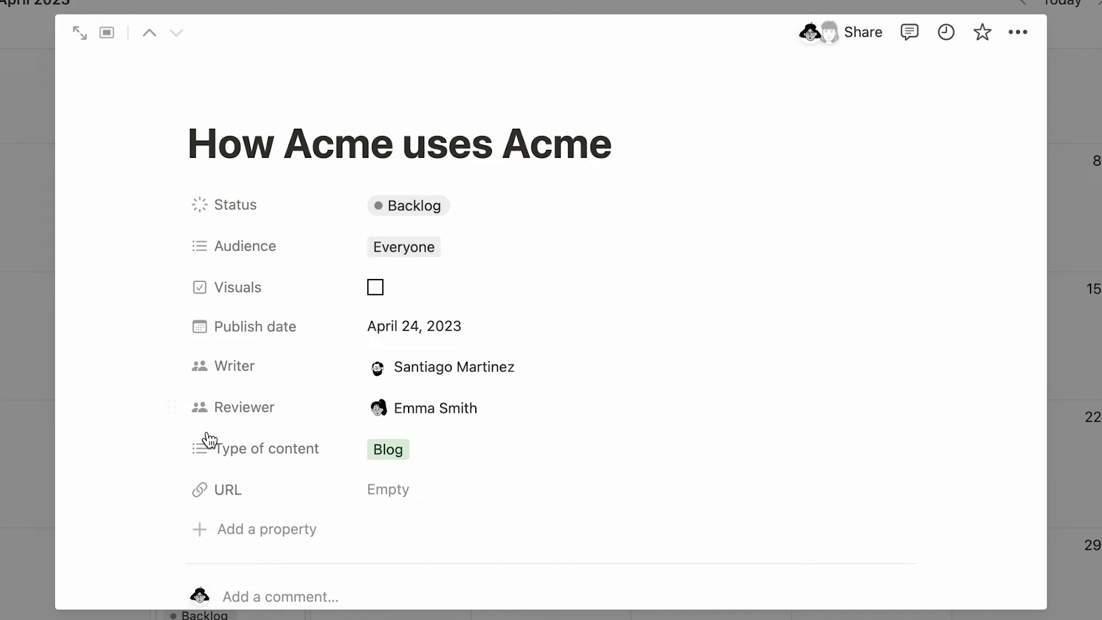
left_click(382, 491)
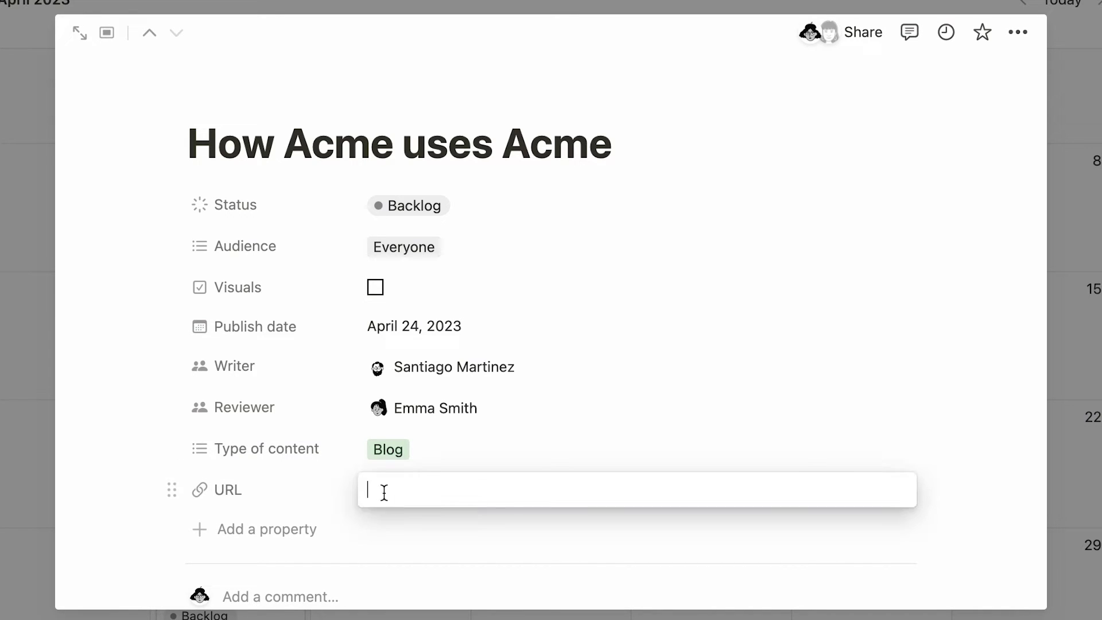
right_click(384, 491)
left_click(386, 520)
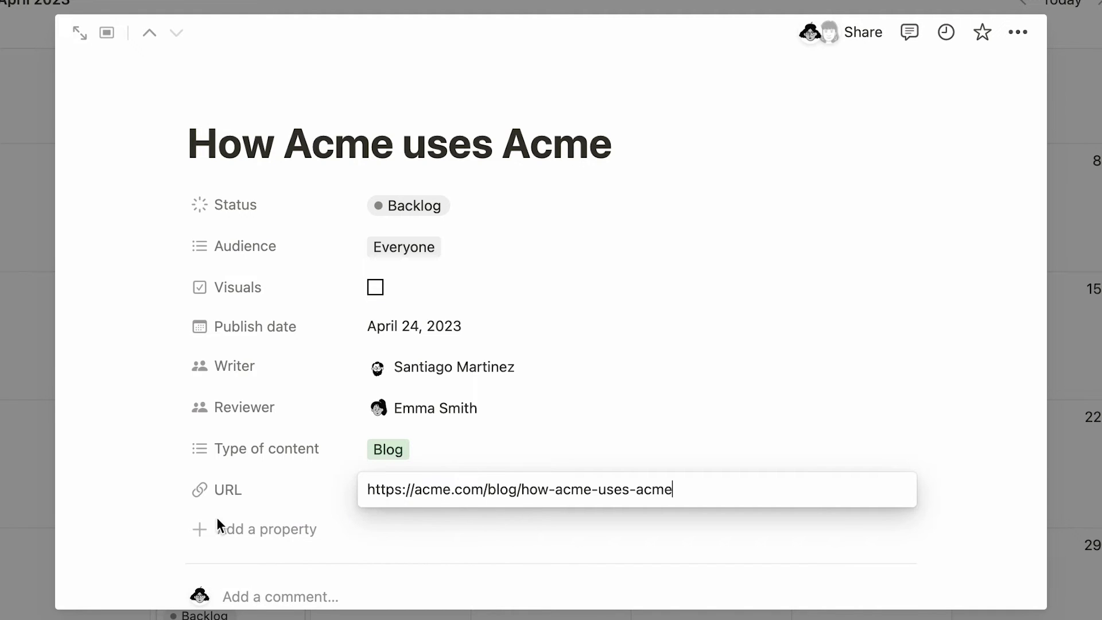
left_click(163, 525)
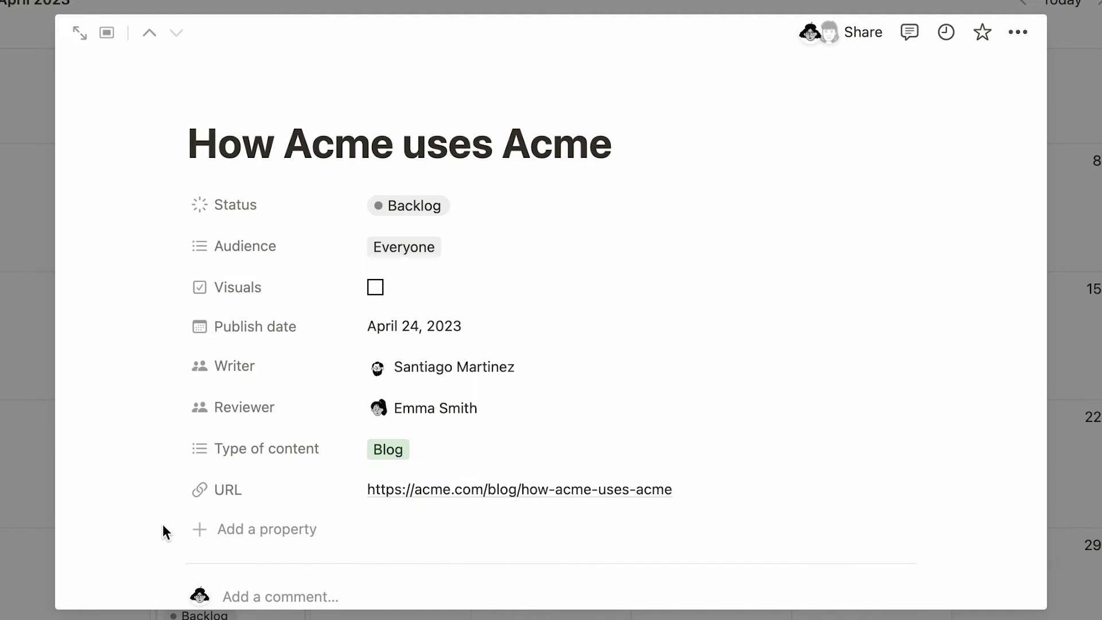
Step: Add a Date property named Deadline and set it to March 22, 2023
left_click(209, 540)
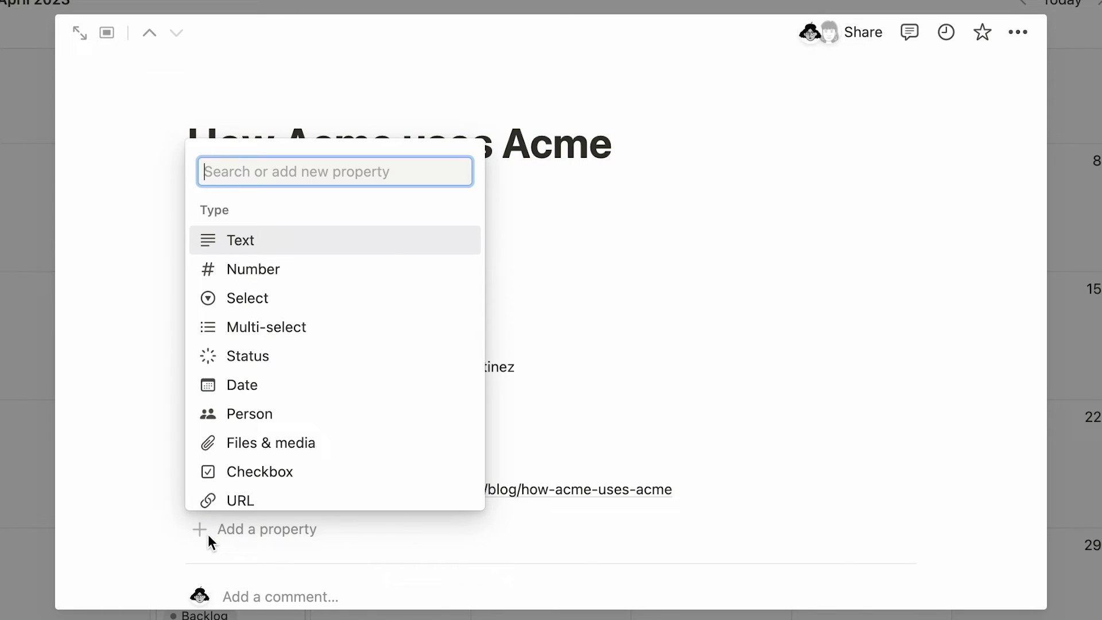
left_click(327, 392)
type("D")
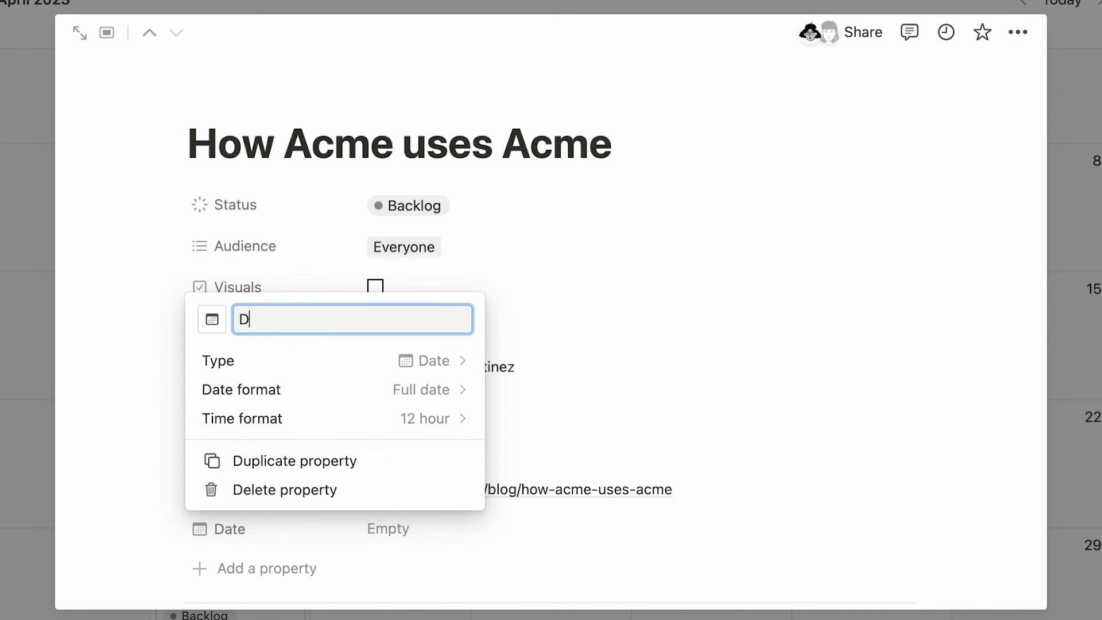
type("eadline")
left_click(397, 524)
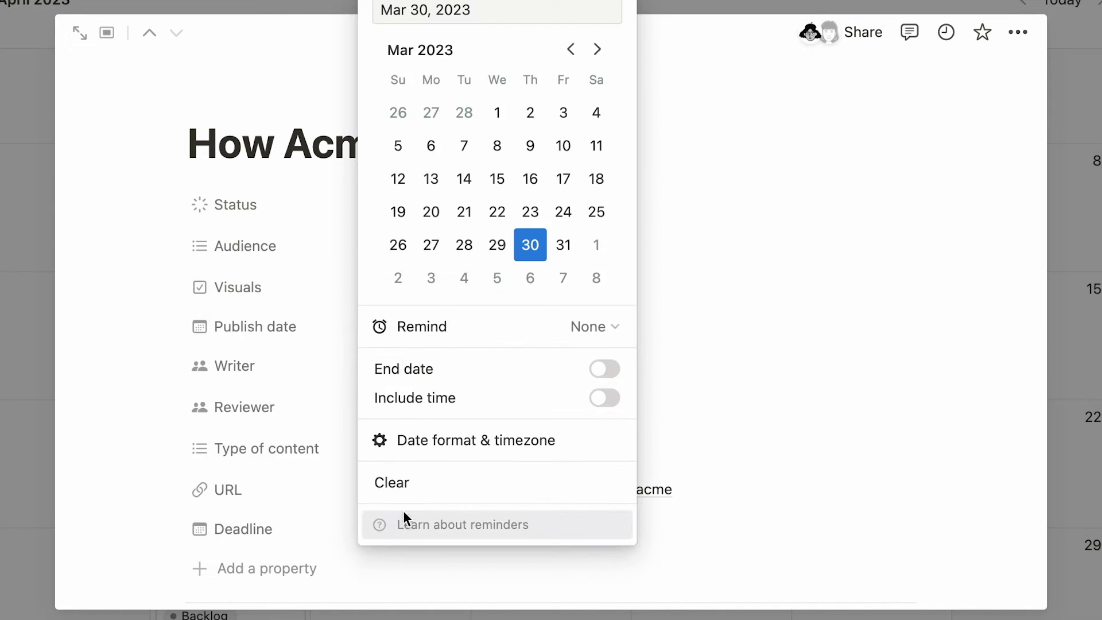
left_click(507, 217)
Step: Close the post and move the calendar to April 2023
left_click(715, 96)
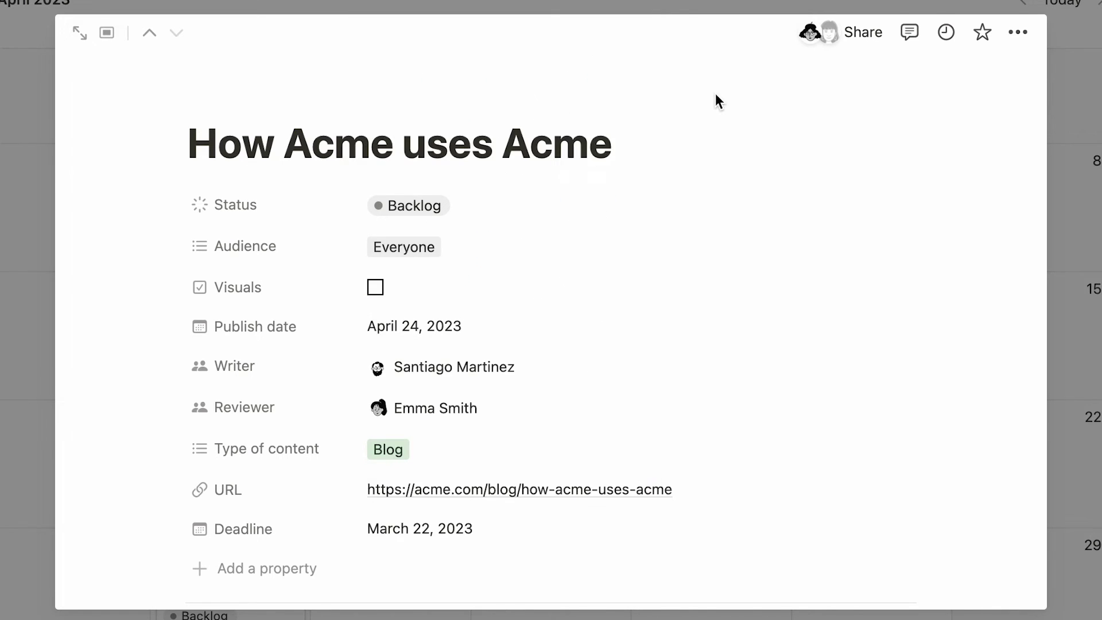
left_click(778, 5)
scroll(814, 0, "up", 10)
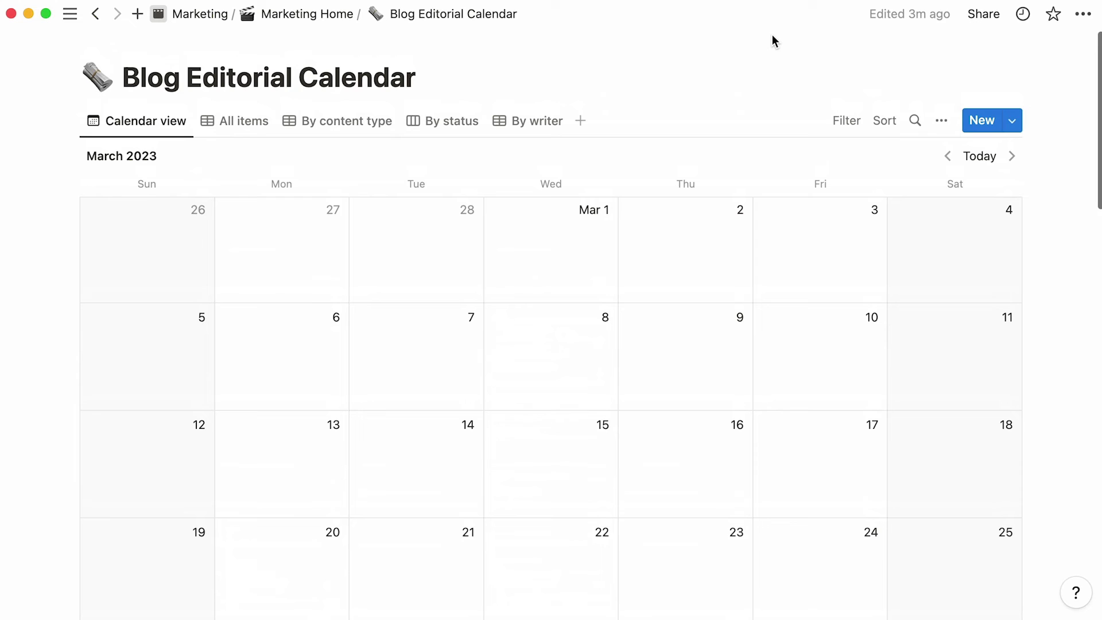
left_click(1011, 158)
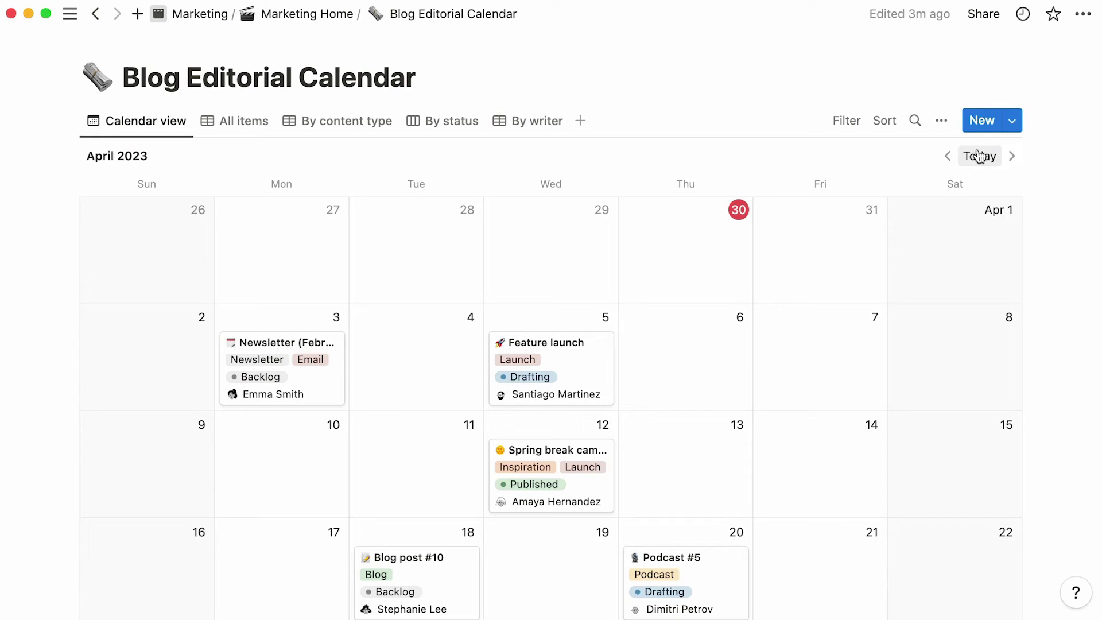
Step: In the view's Layout settings, keep Show calendar by set to Publish date
left_click(942, 122)
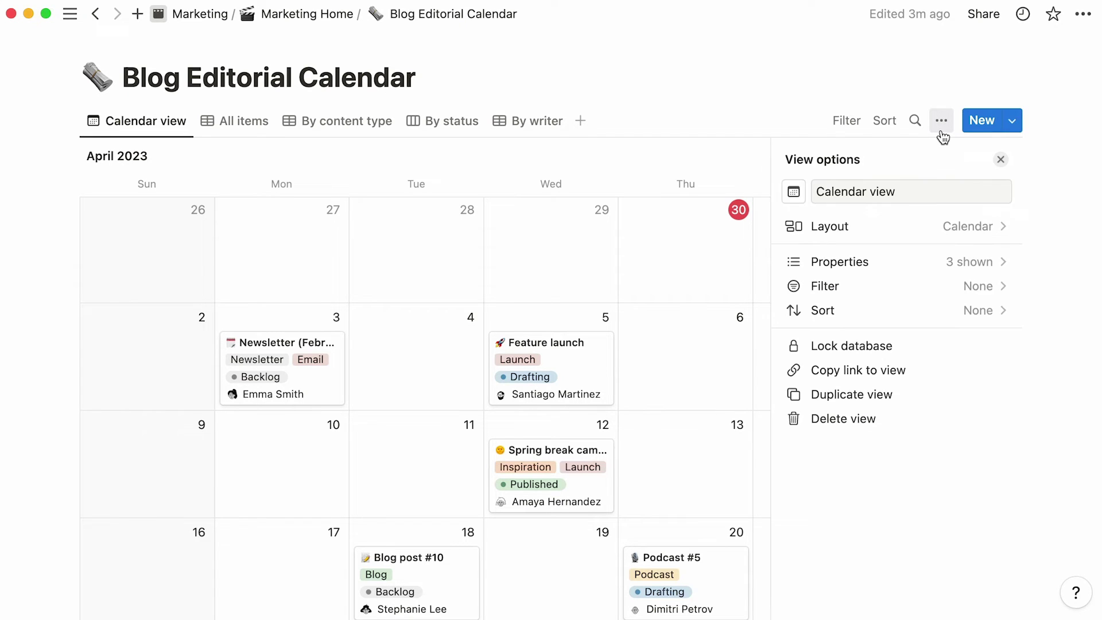
left_click(886, 230)
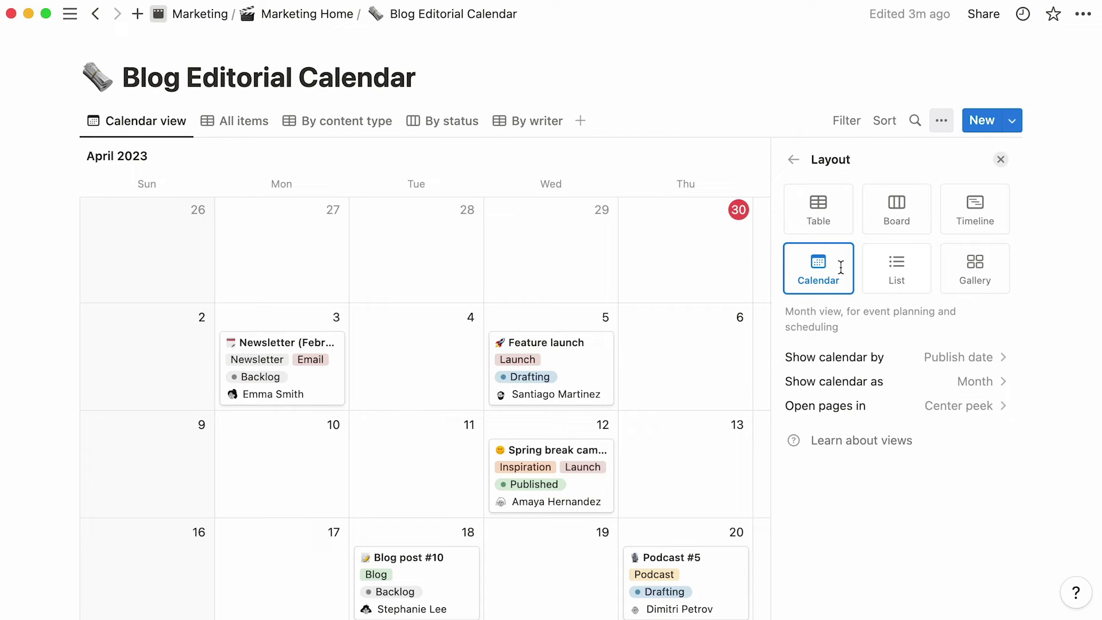
left_click(907, 356)
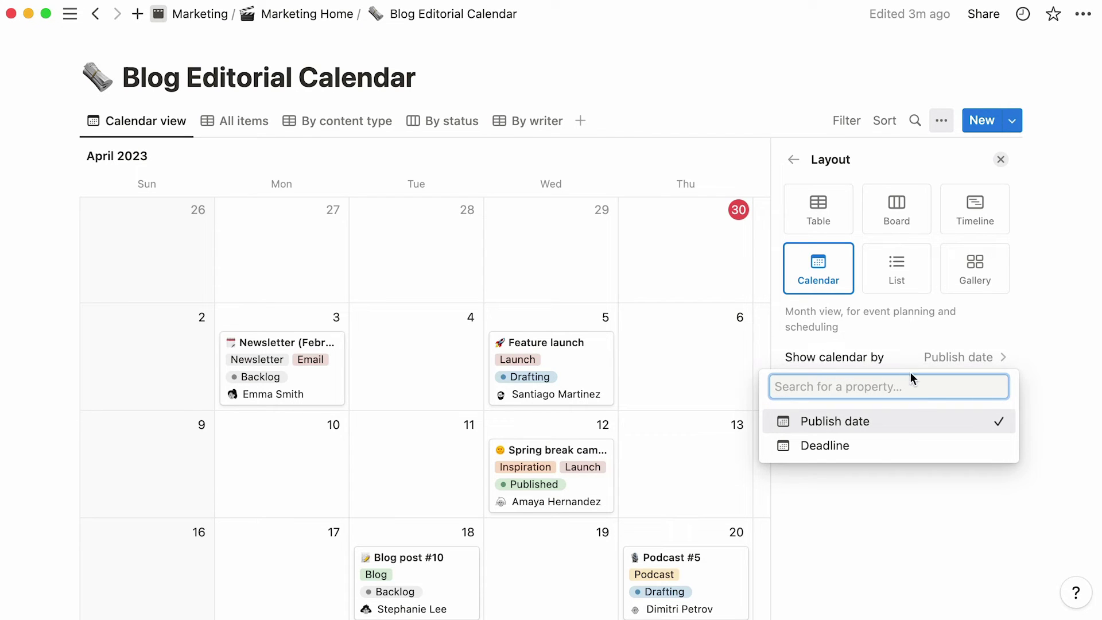
left_click(912, 420)
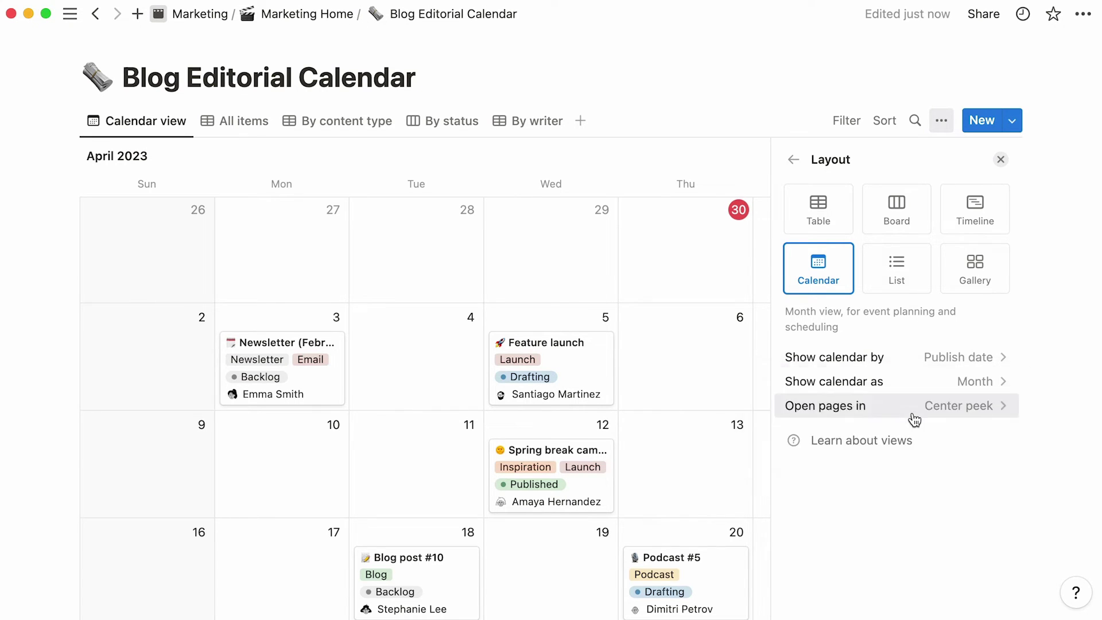
Step: Add a calendar view named Deadlines, shown by the Deadline date
left_click(581, 120)
left_click(797, 295)
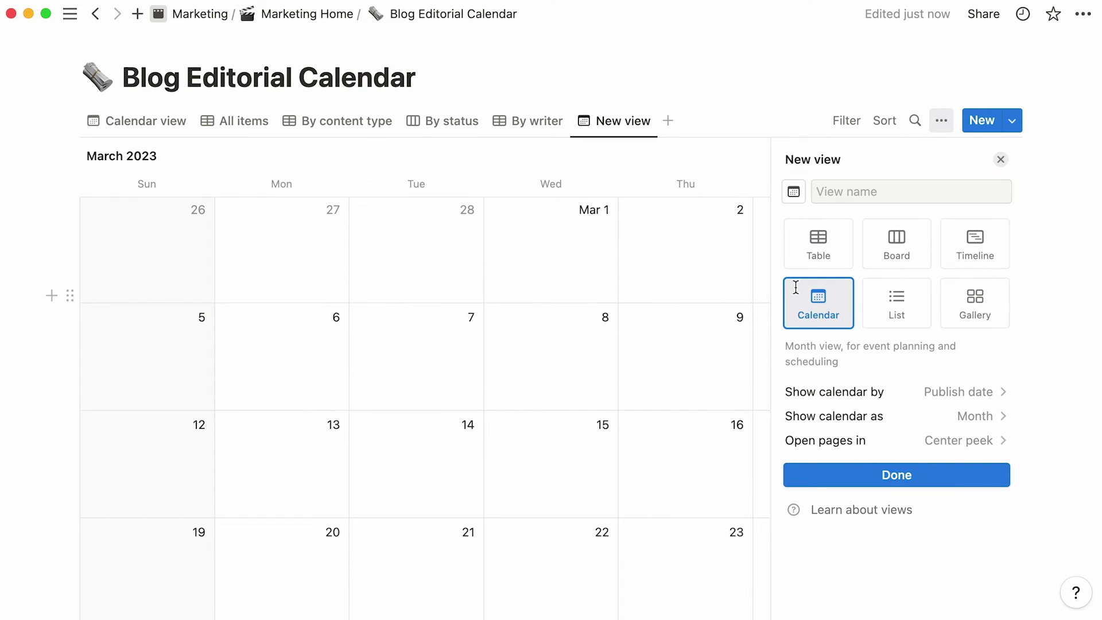
left_click(908, 388)
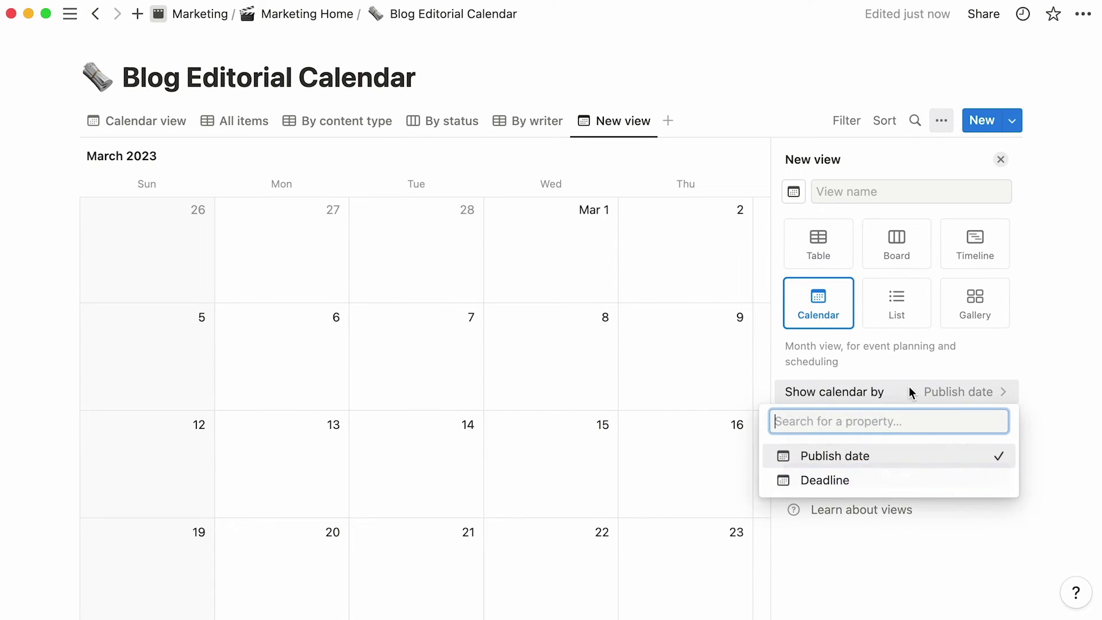
left_click(885, 480)
left_click(896, 193)
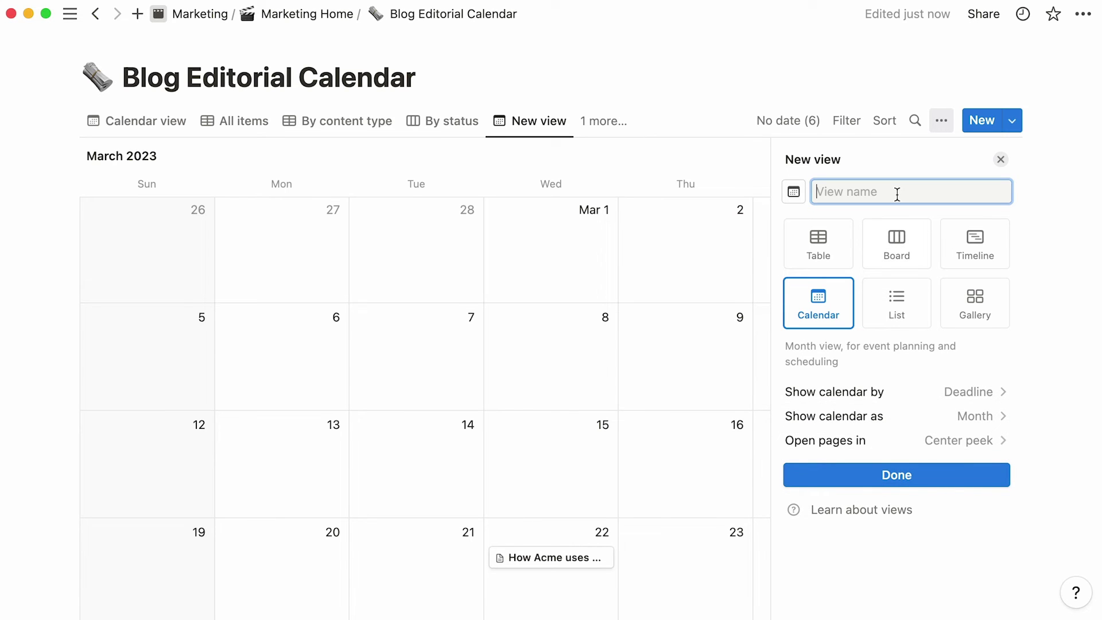
type("Deadlines")
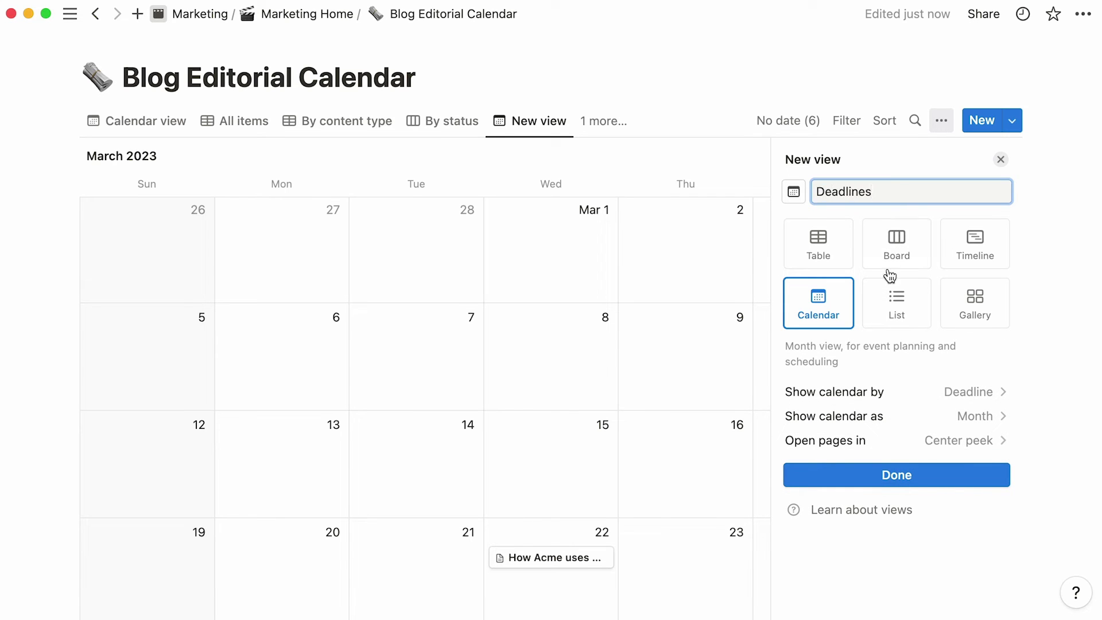
left_click(843, 475)
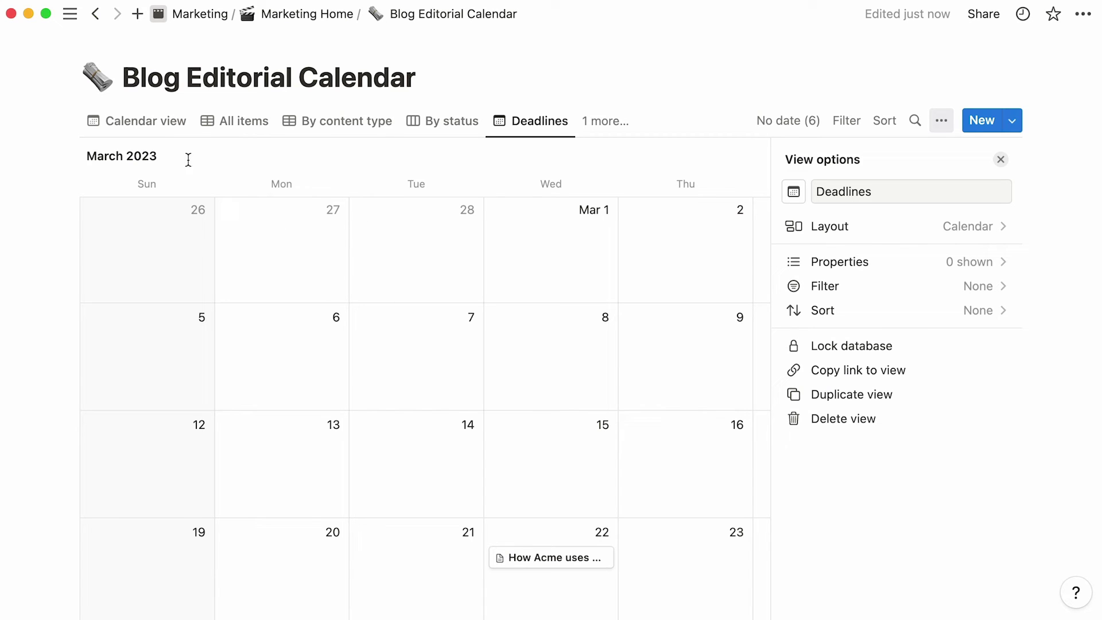
Step: Rename the original Calendar view to 'Publication Dates'
left_click(165, 131)
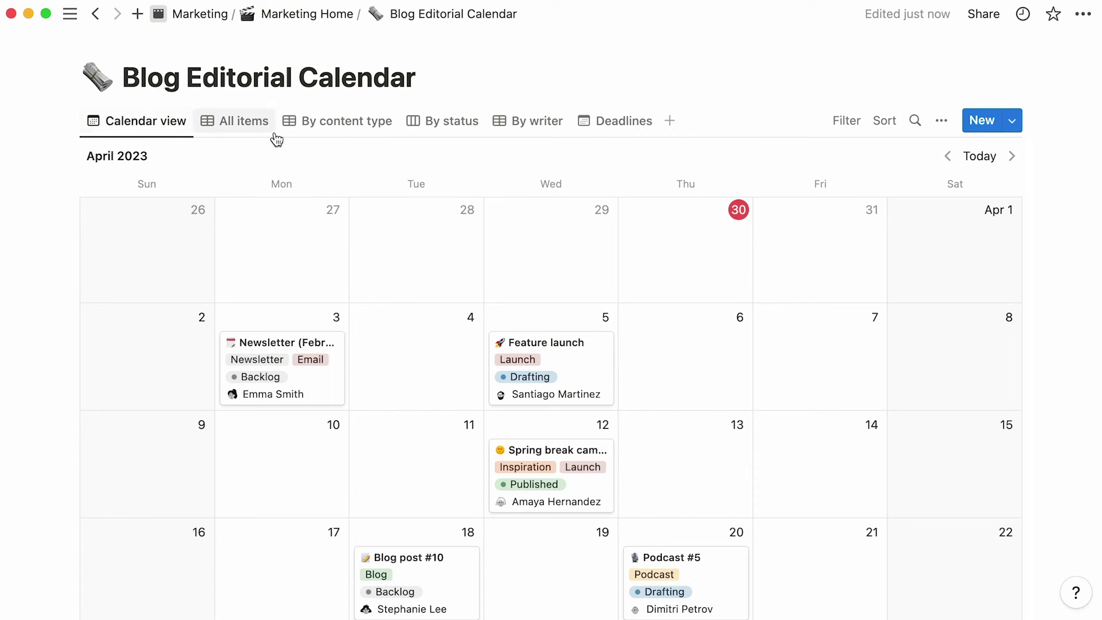
left_click(942, 128)
left_click(912, 194)
key("super+a")
type("Publication Dates")
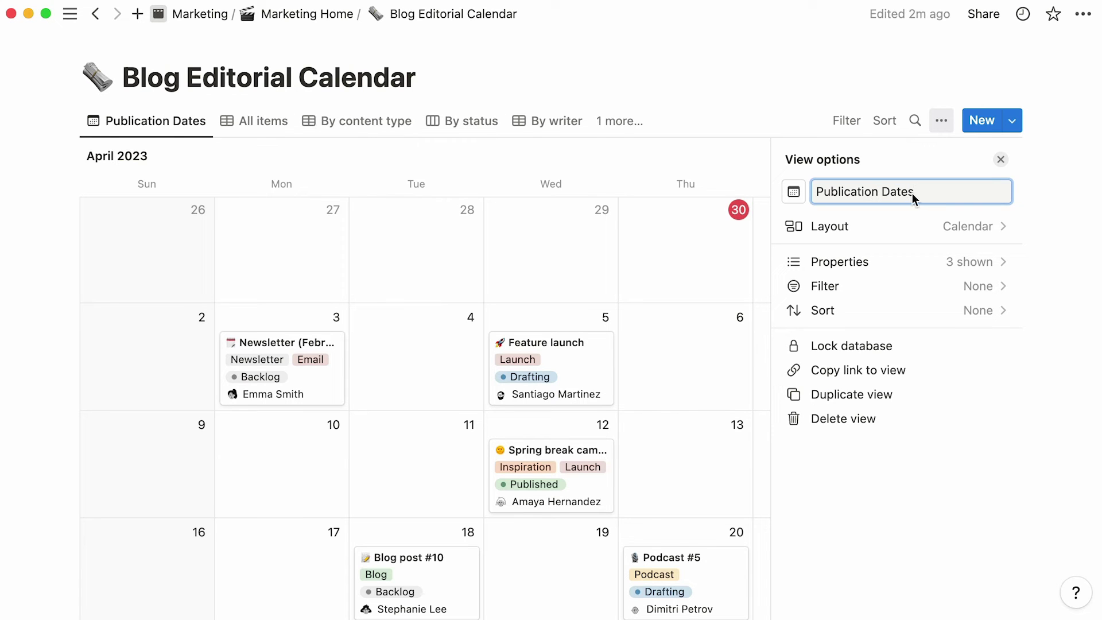
Step: Try the Week display in Layout, then set the calendar back to Month
left_click(800, 225)
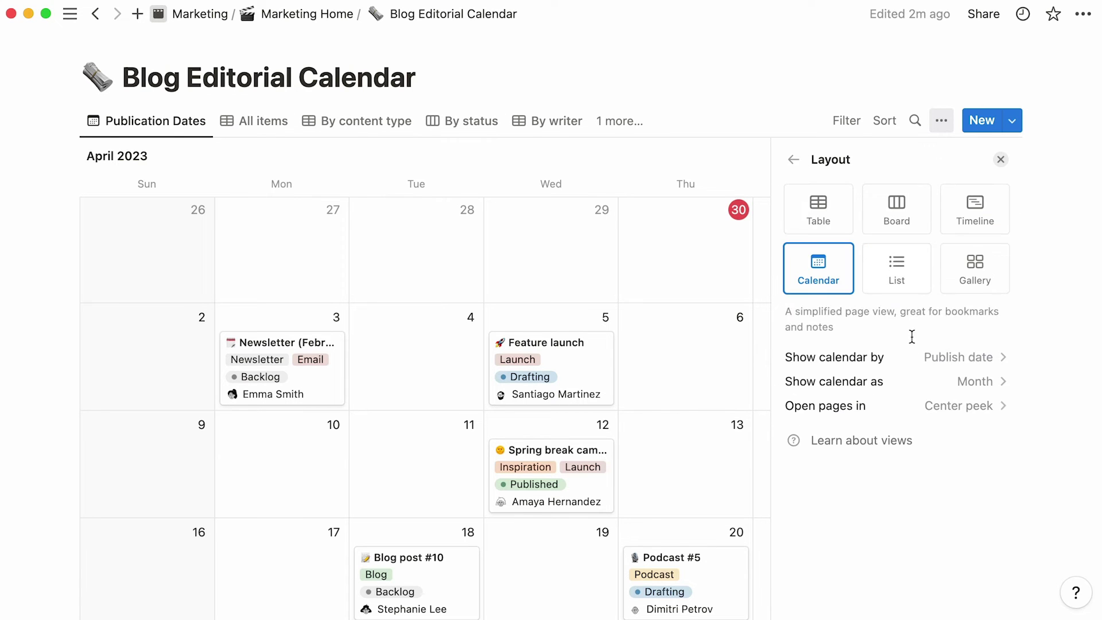
left_click(919, 383)
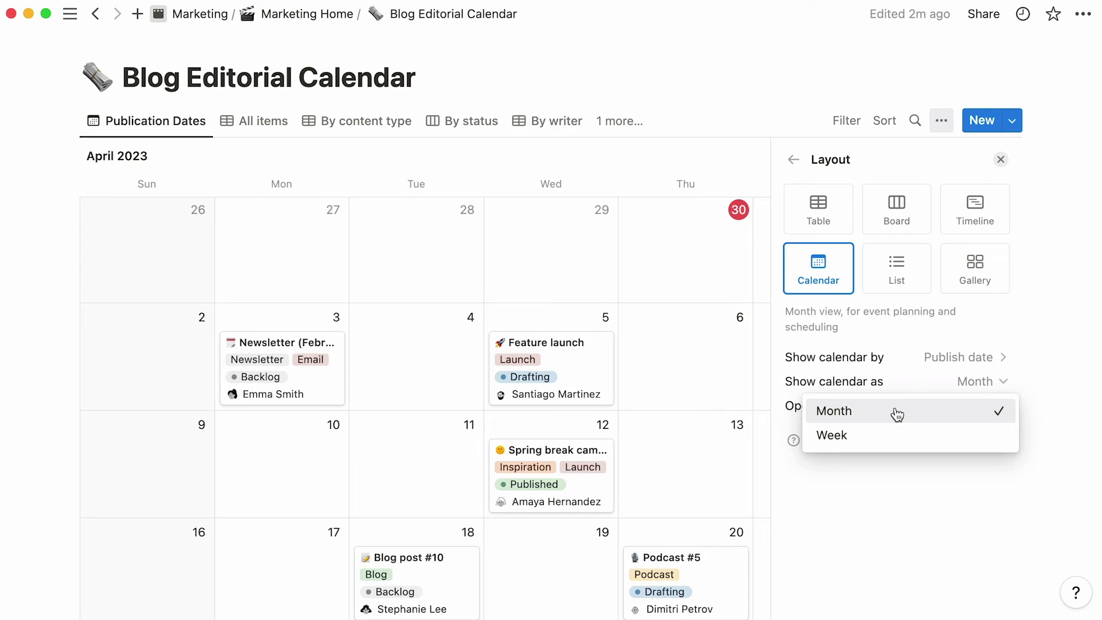
left_click(828, 436)
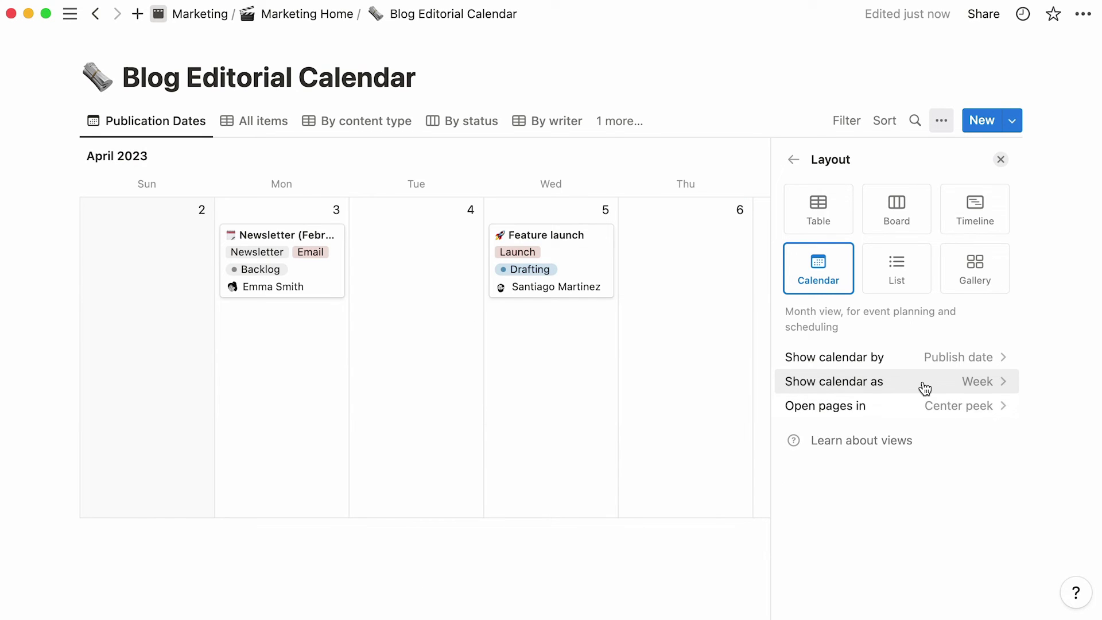
left_click(923, 382)
left_click(902, 409)
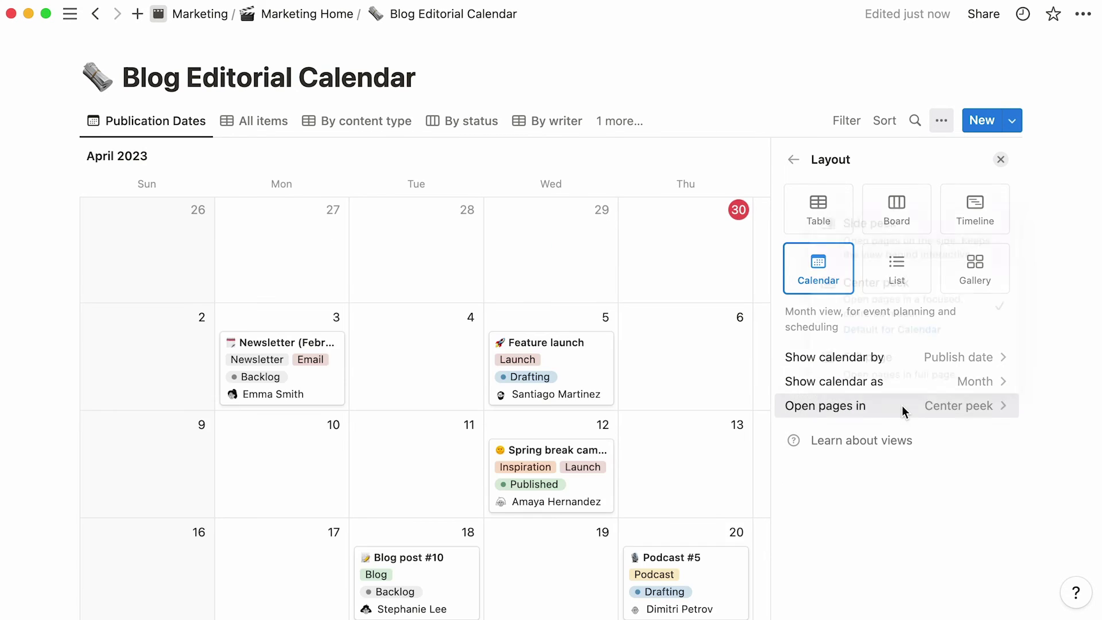
Step: Test Side peek and Center peek for opening pages, previewing Feature launch each time
left_click(901, 406)
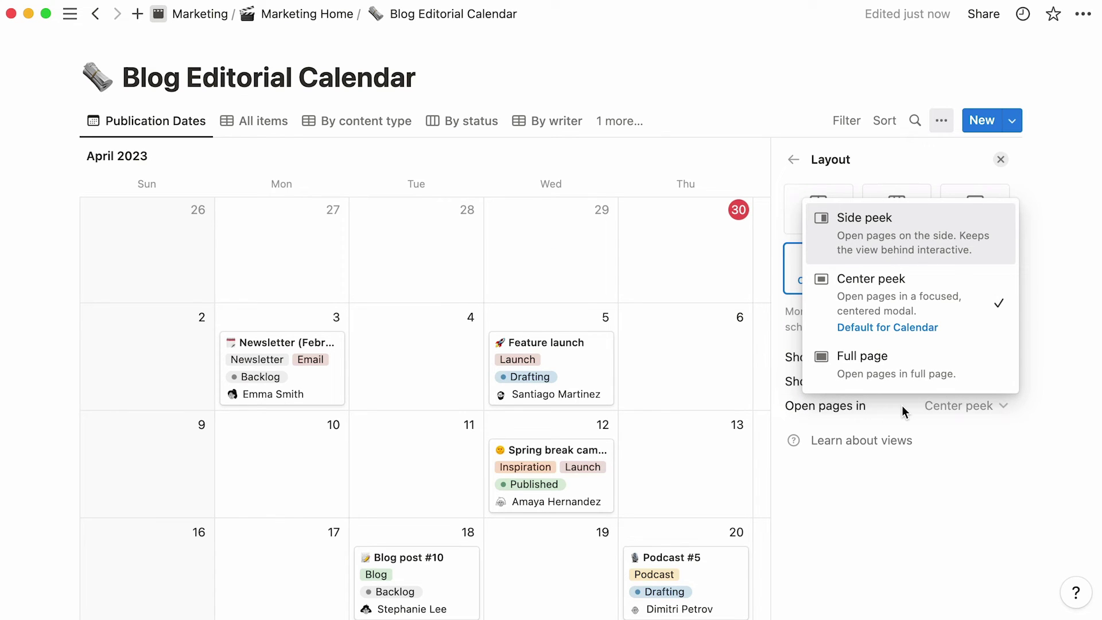
left_click(985, 254)
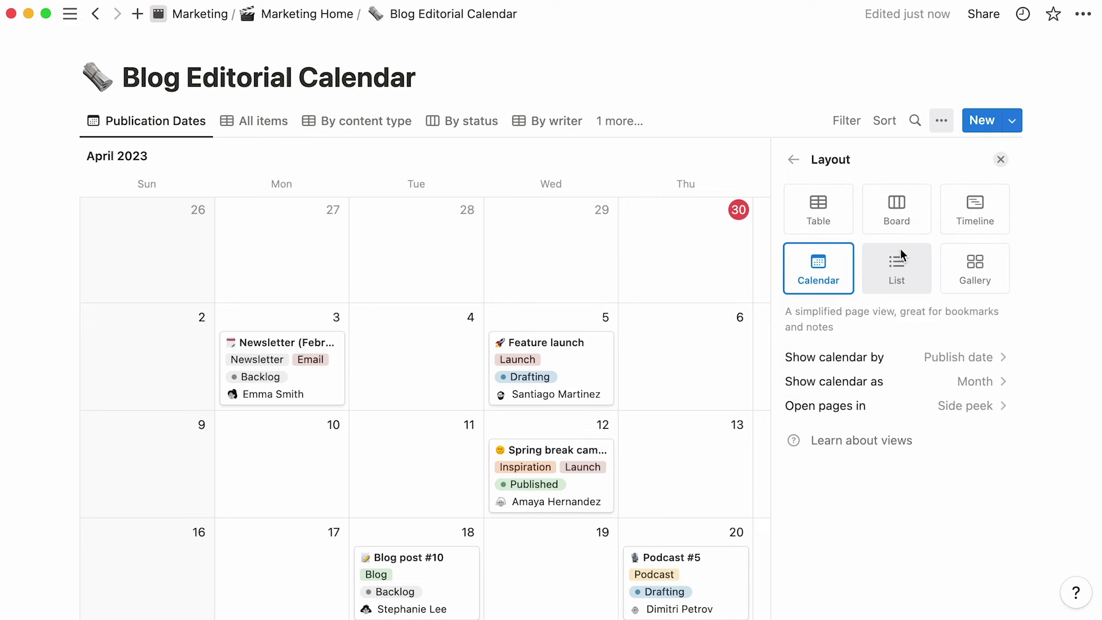
left_click(590, 369)
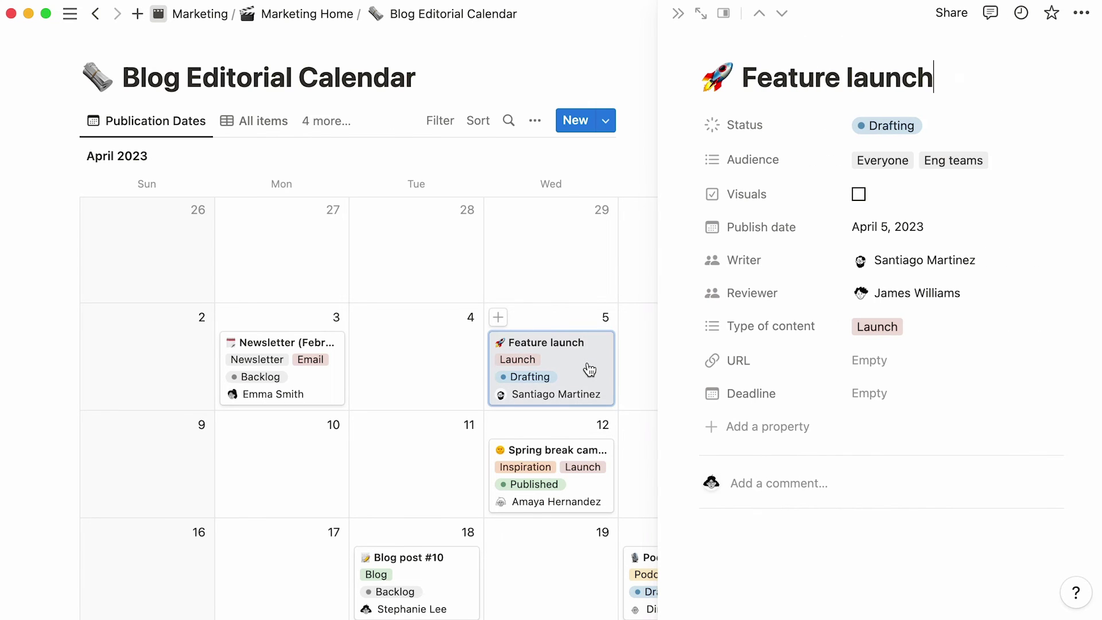
key("Escape")
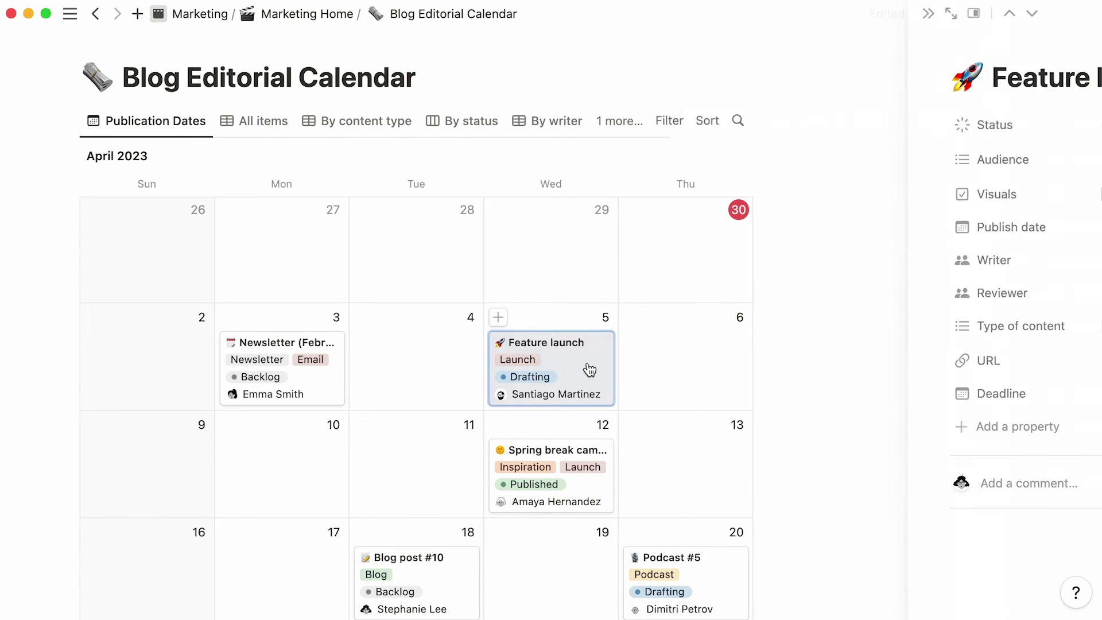
left_click(893, 400)
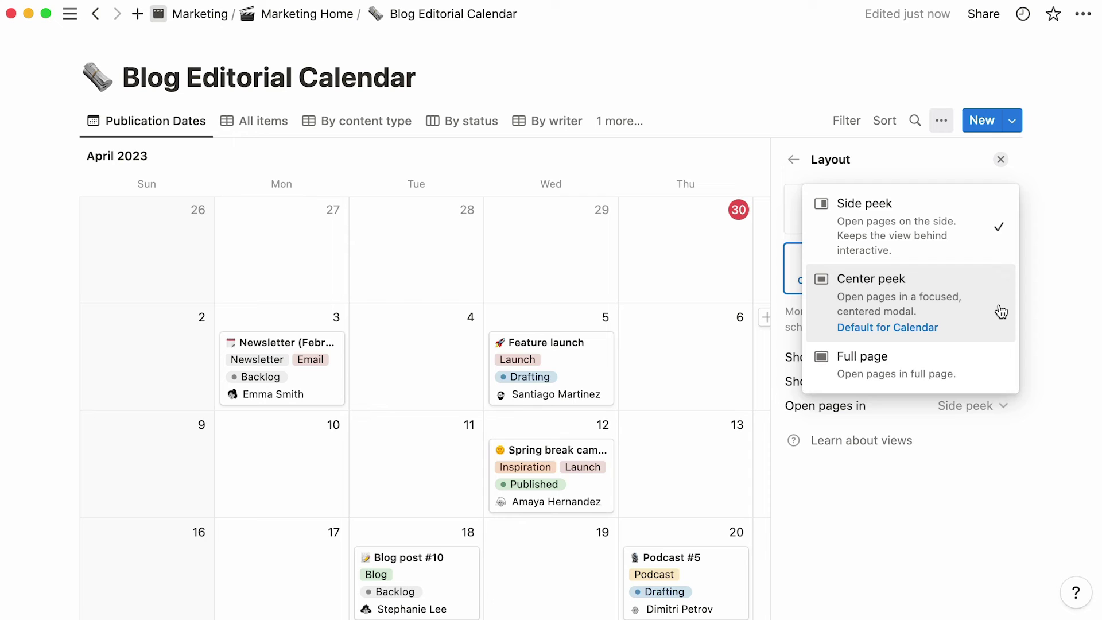
left_click(935, 341)
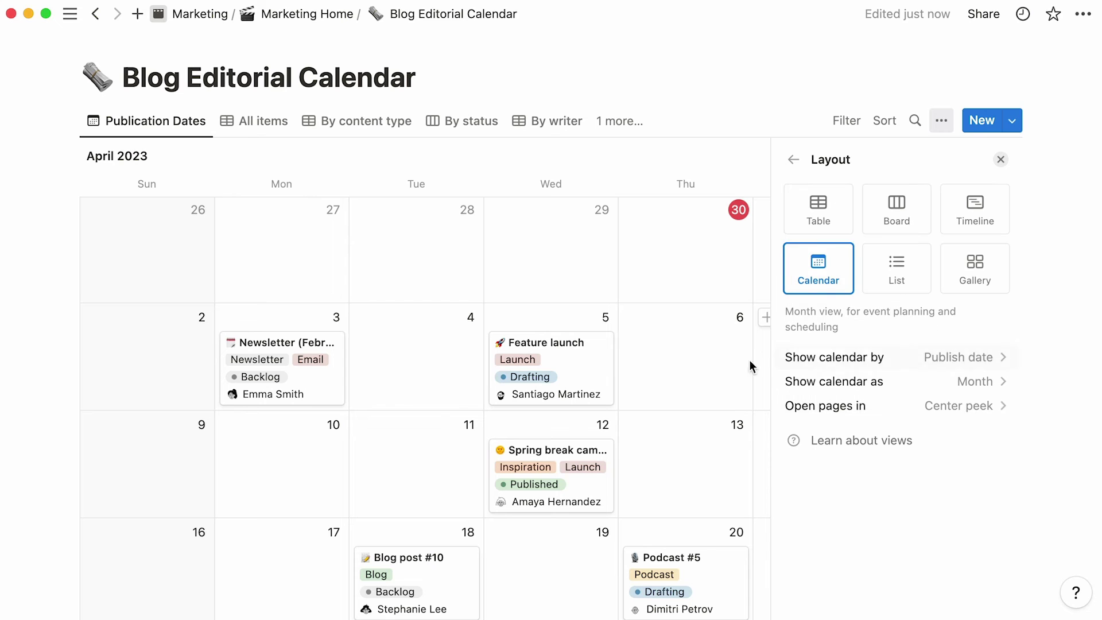
left_click(596, 372)
key("Escape")
Step: Set Open pages in to Full page and verify it by opening Feature launch
left_click(895, 406)
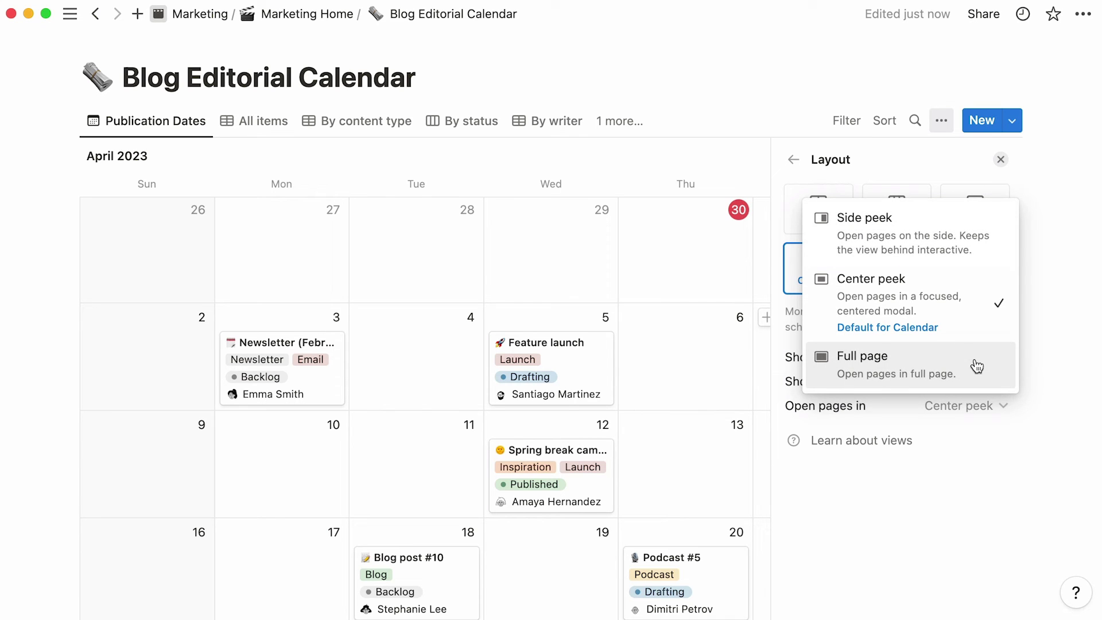
left_click(977, 366)
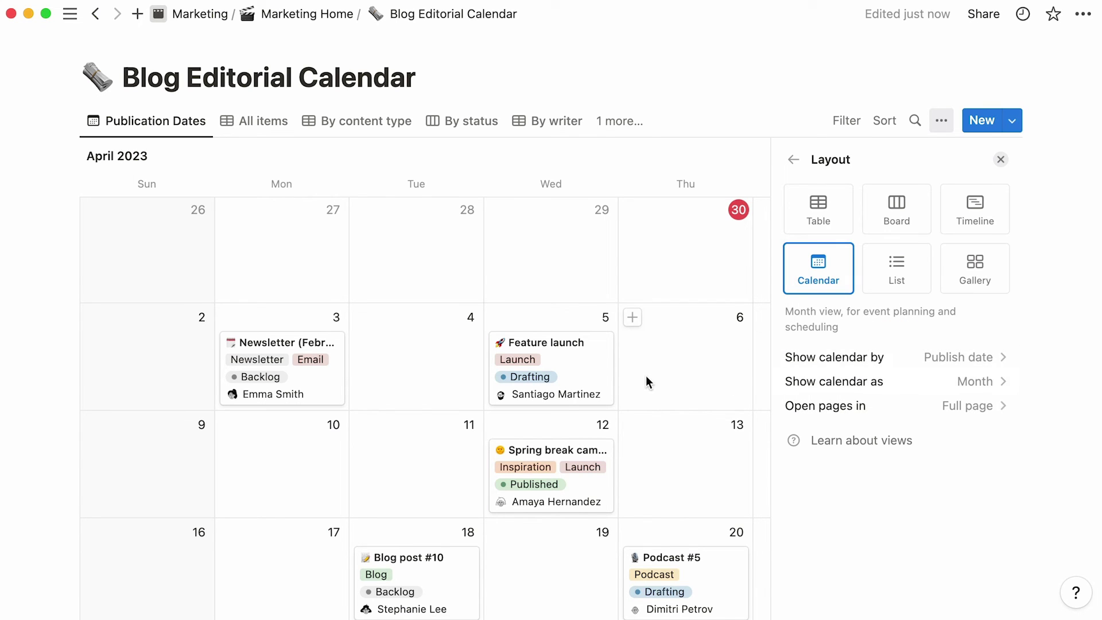
left_click(594, 377)
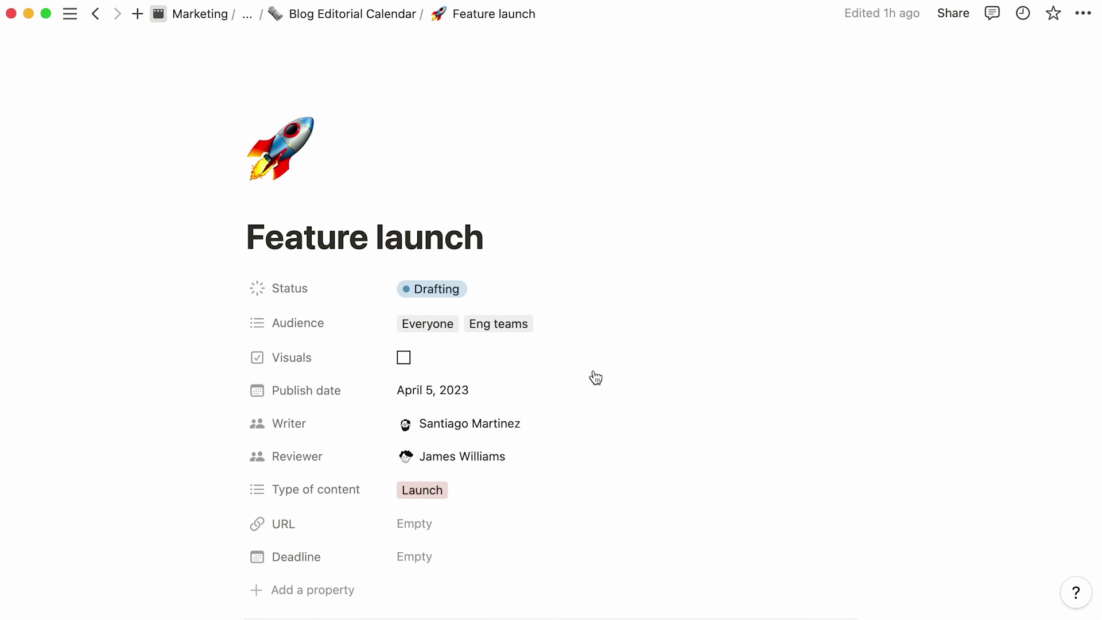
key("super+bracketleft")
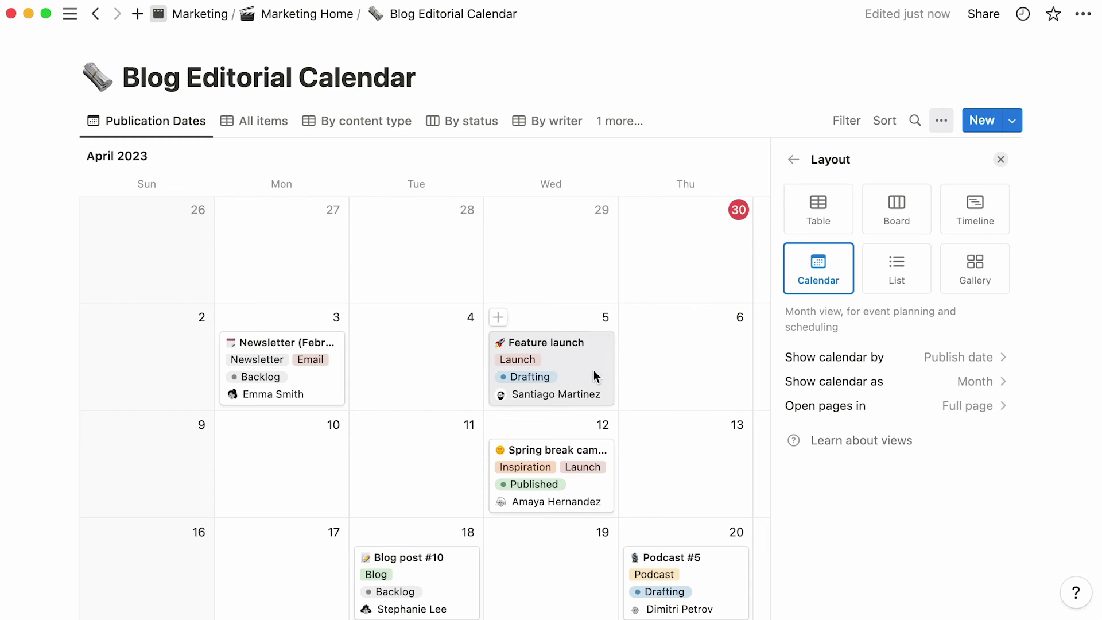
Step: Hide the Status property on calendar cards, keeping Type of content and Writer visible
left_click(794, 160)
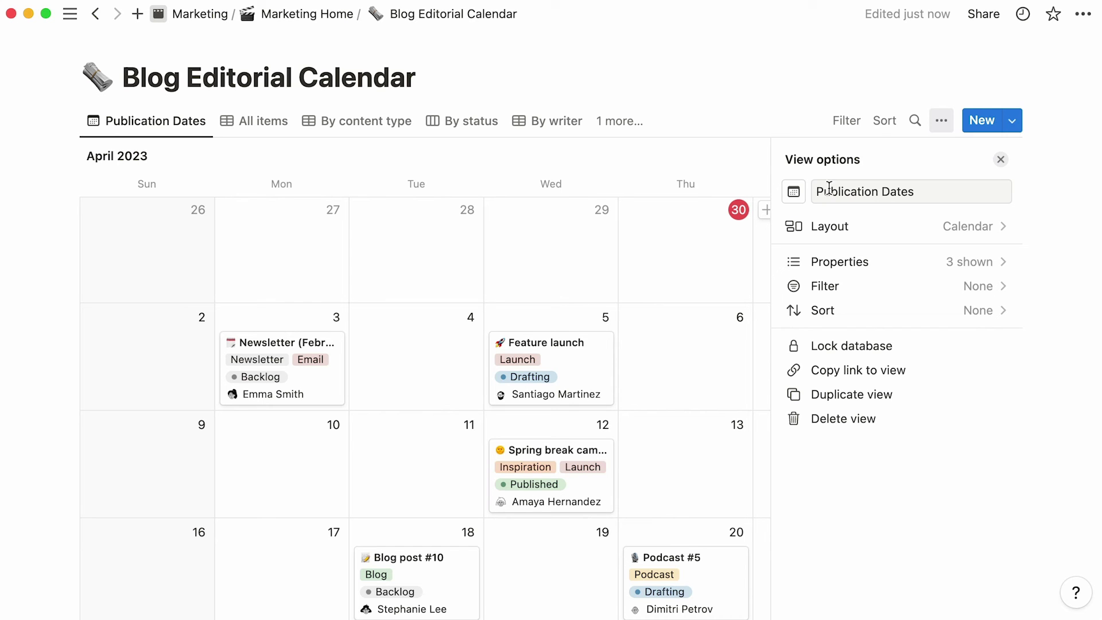
left_click(896, 266)
left_click(981, 281)
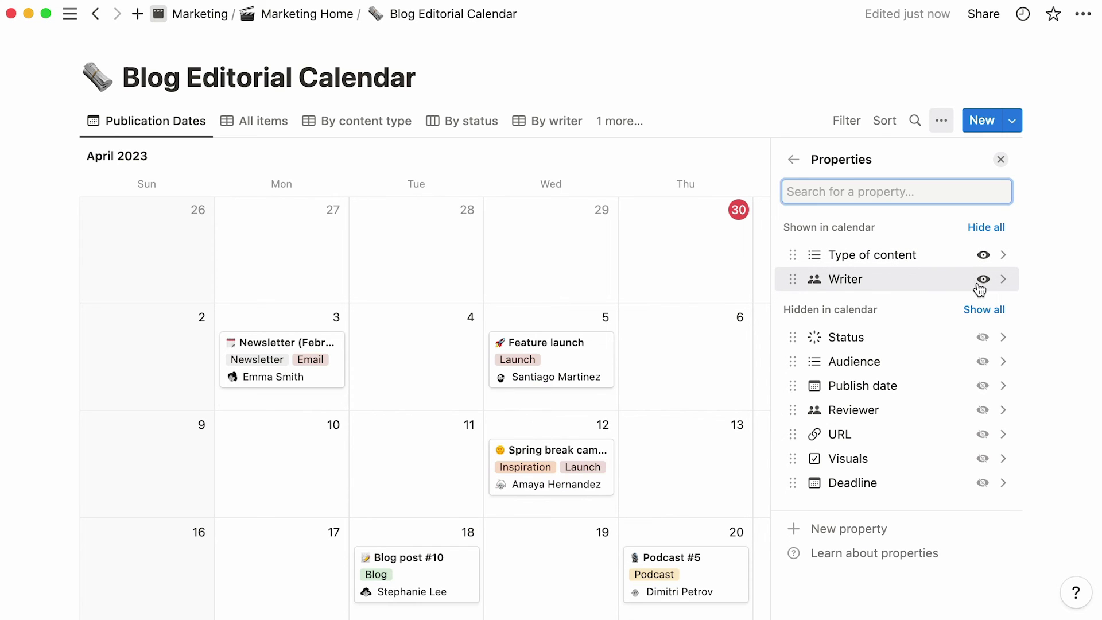
left_click(796, 336)
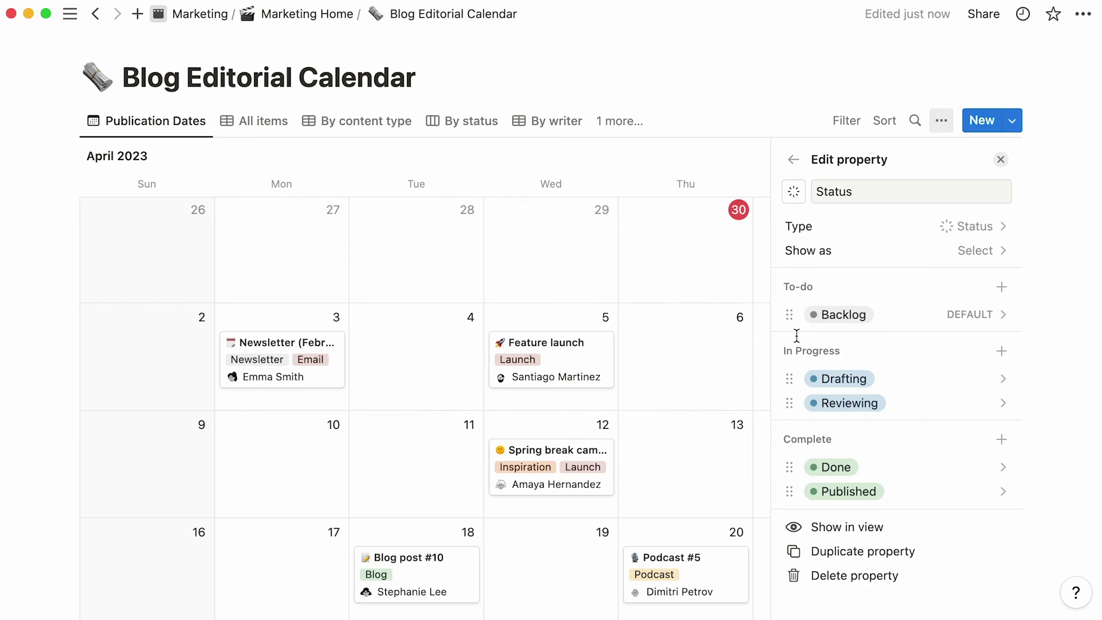
left_click(794, 160)
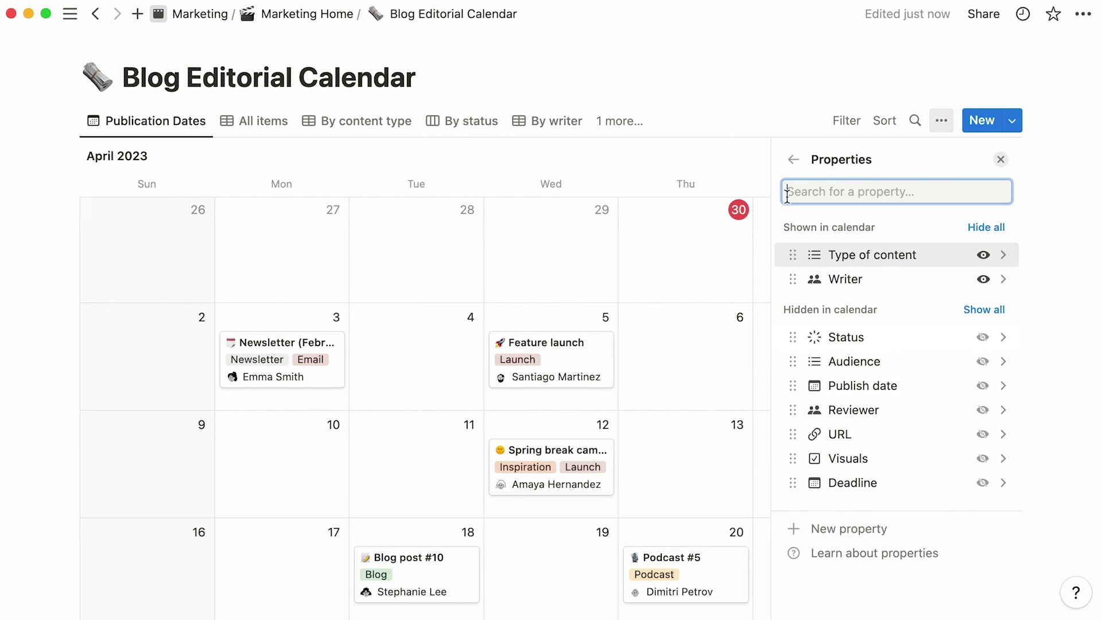
left_click(794, 161)
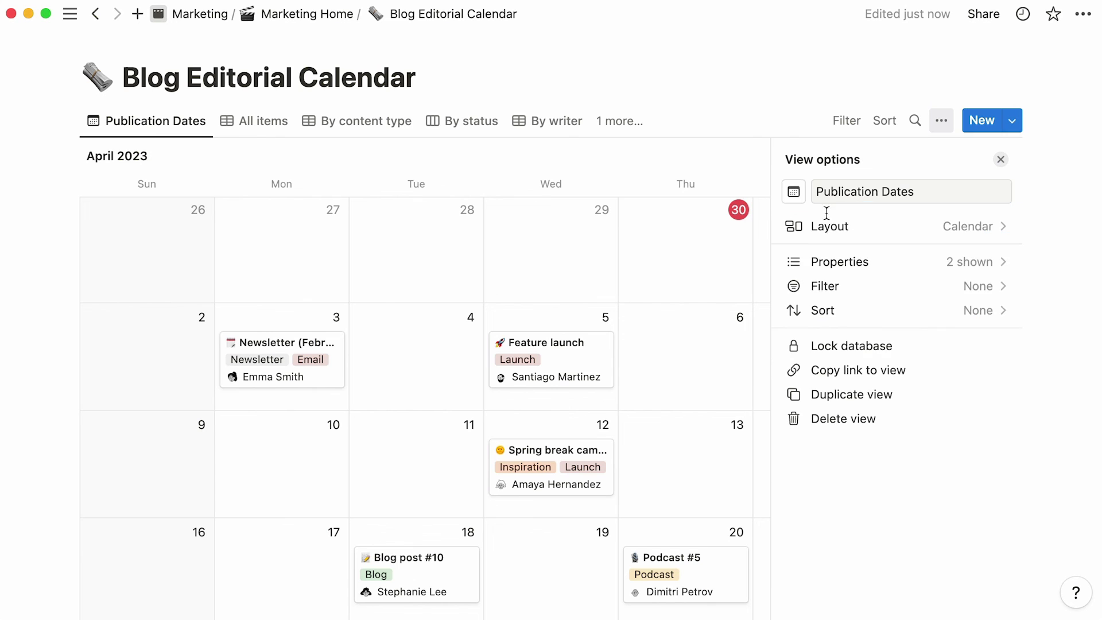
Step: Filter the calendar by Writer to preview a single writer's items
left_click(861, 287)
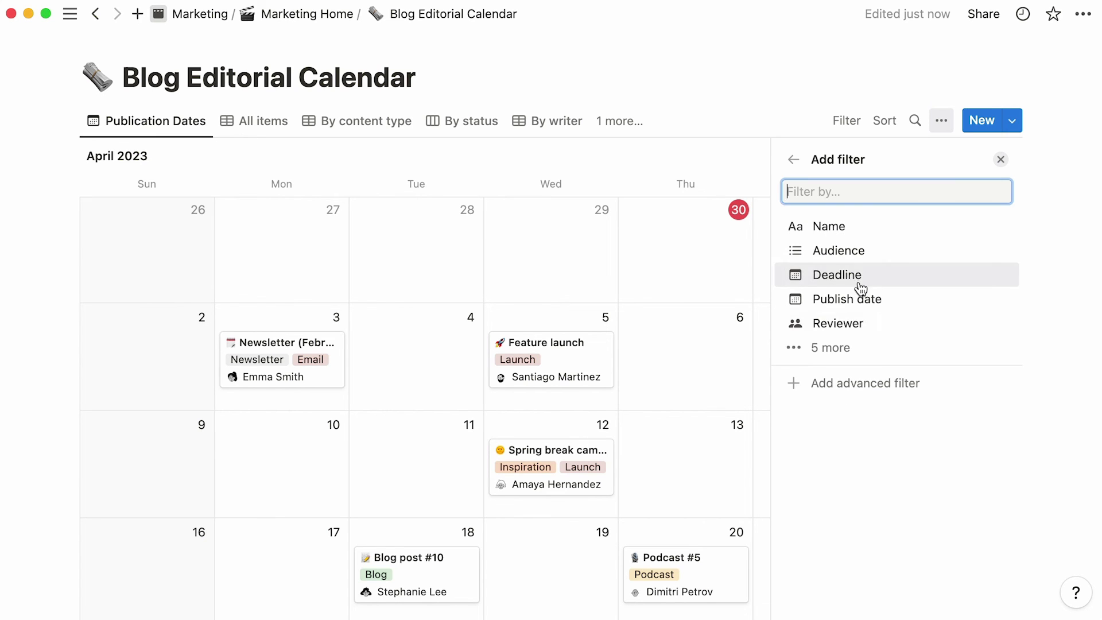
left_click(872, 346)
left_click(874, 445)
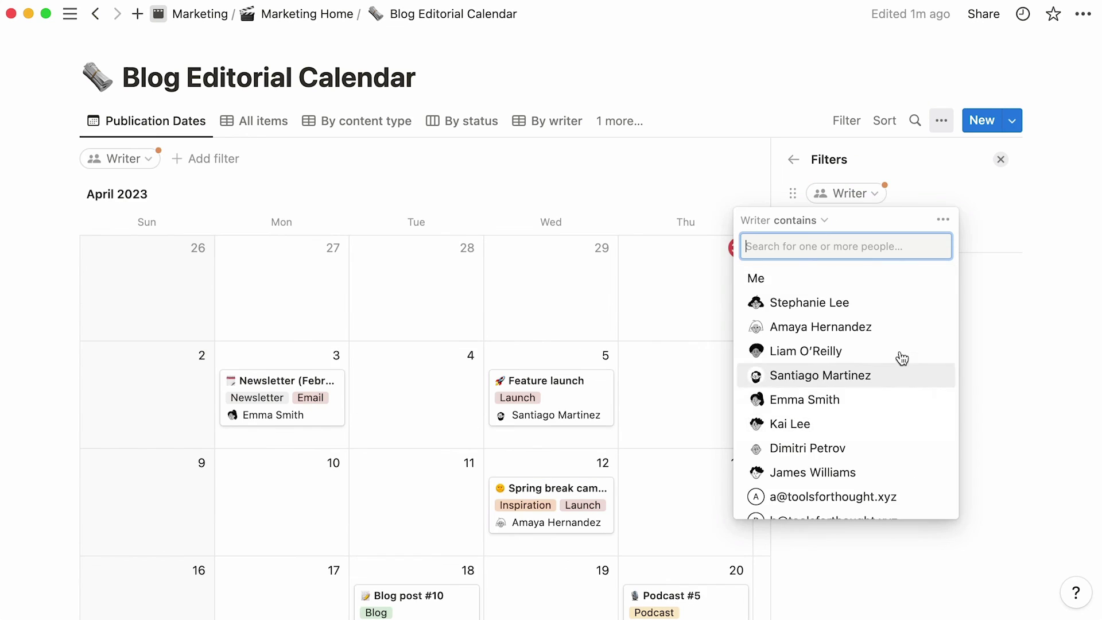
left_click(908, 305)
left_click(691, 401)
scroll(692, 401, "down", 3)
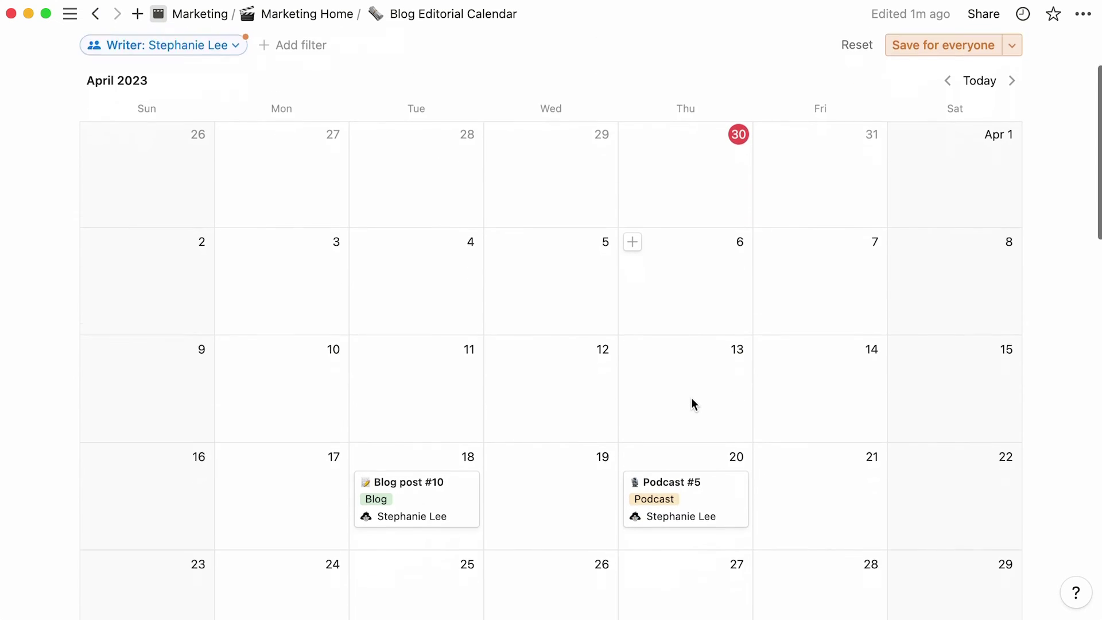
scroll(693, 402, "up", 3)
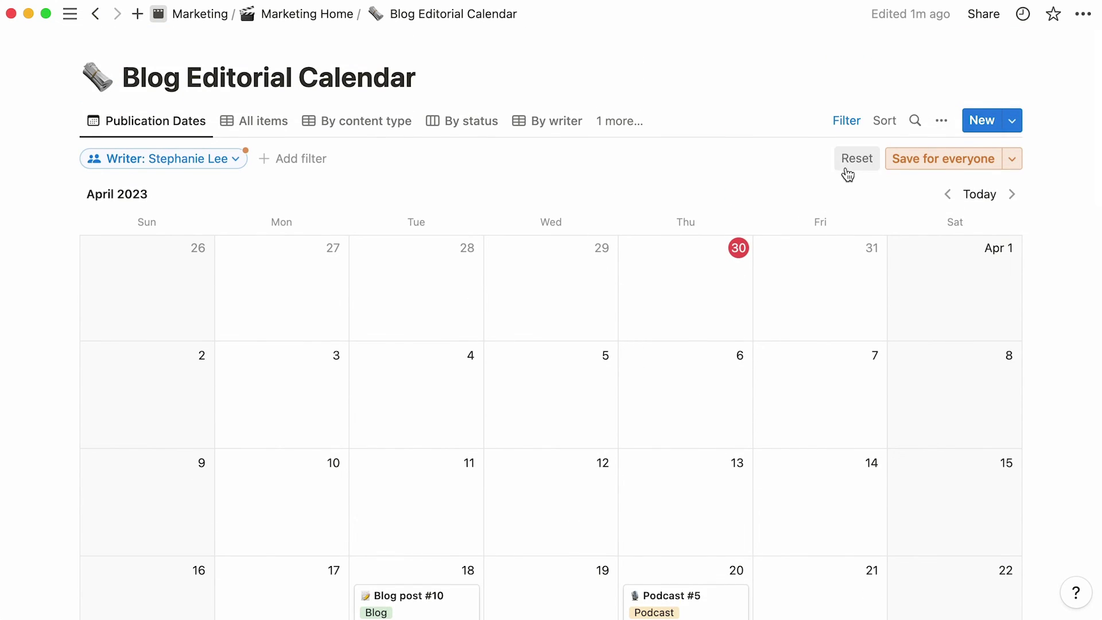
Step: Reset the writer filter and copy a link to the Publication Dates view
left_click(852, 157)
left_click(941, 121)
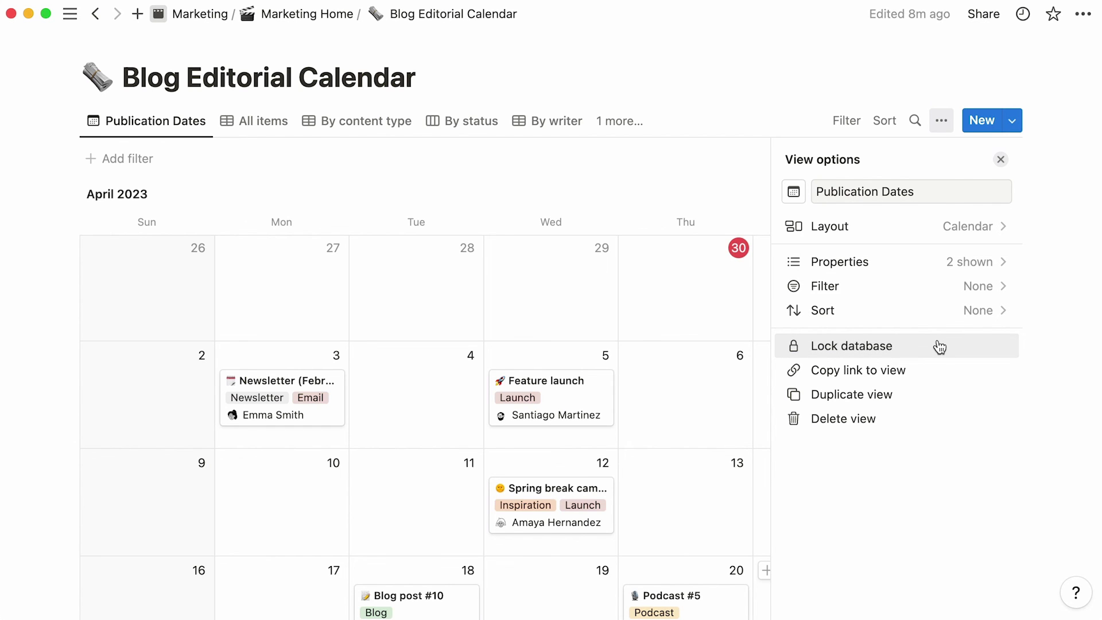
left_click(936, 372)
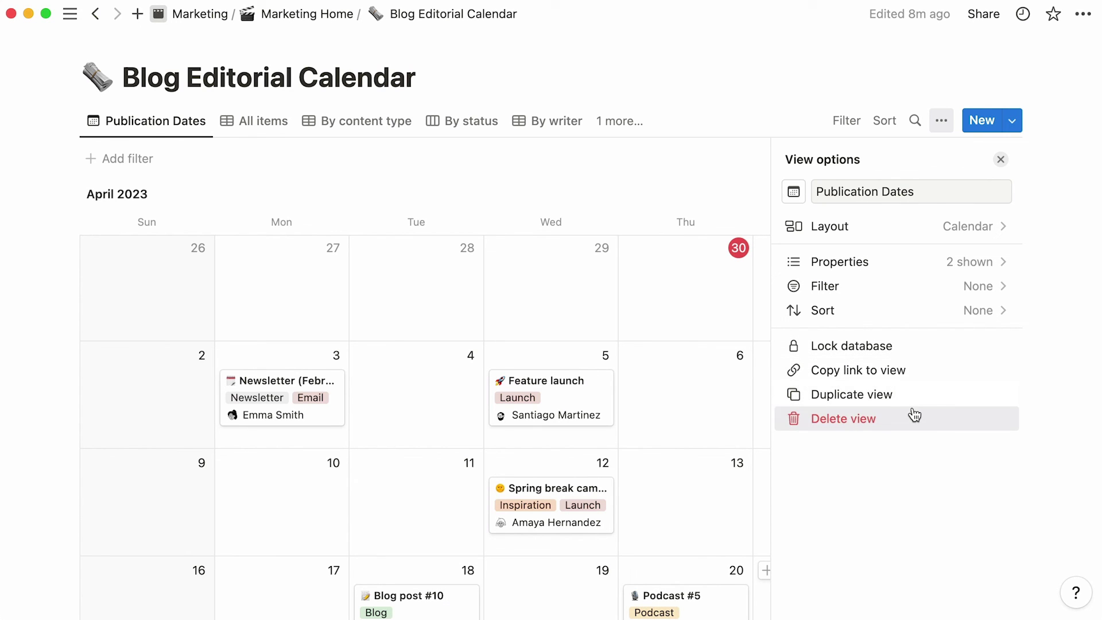
Step: Browse the All items, By content type, By status and By writer views, then return to Publication Dates
left_click(610, 170)
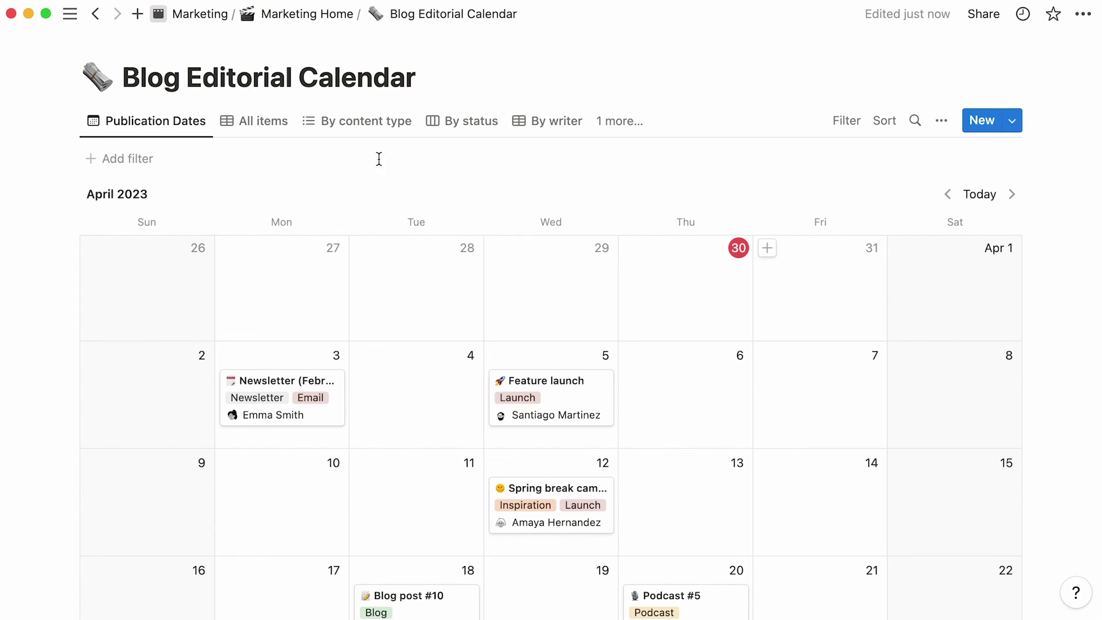
left_click(276, 135)
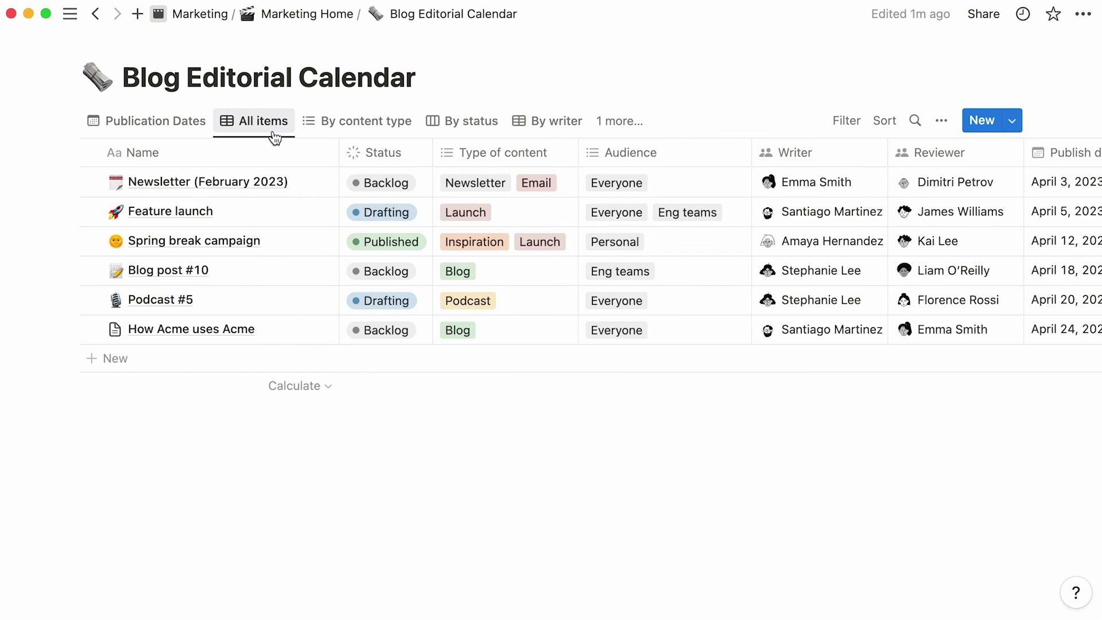
left_click(325, 135)
left_click(438, 136)
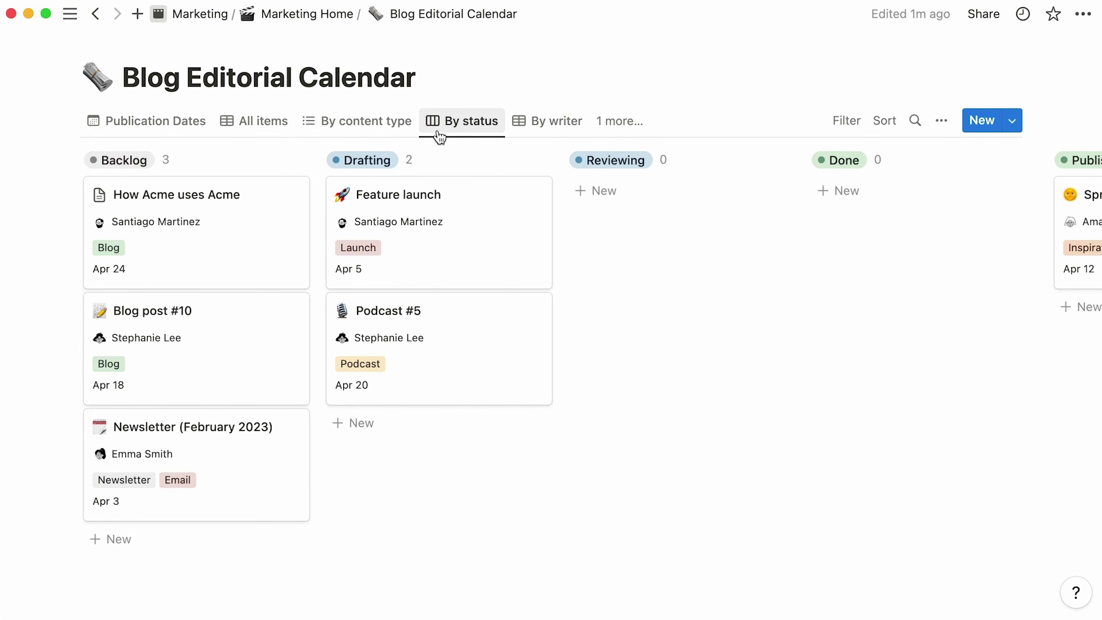
left_click(535, 131)
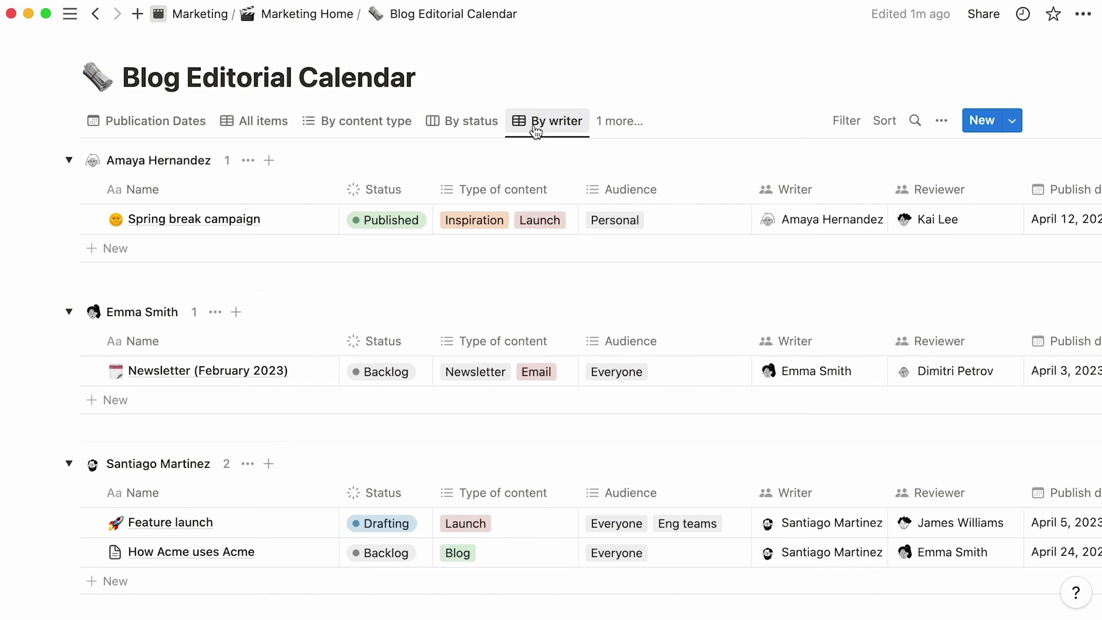
left_click(202, 122)
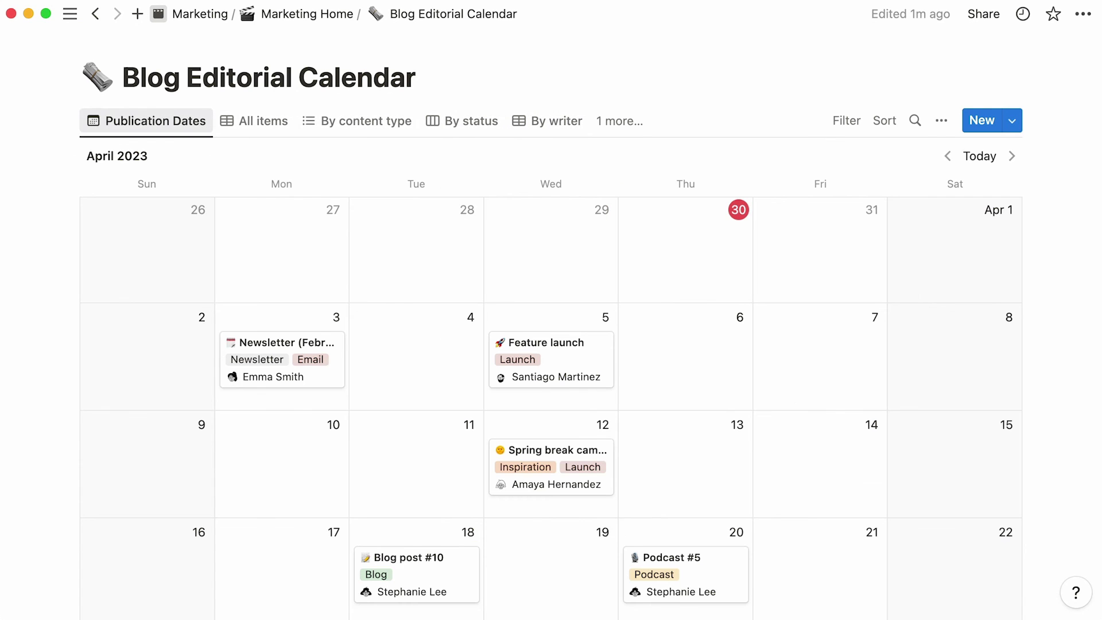